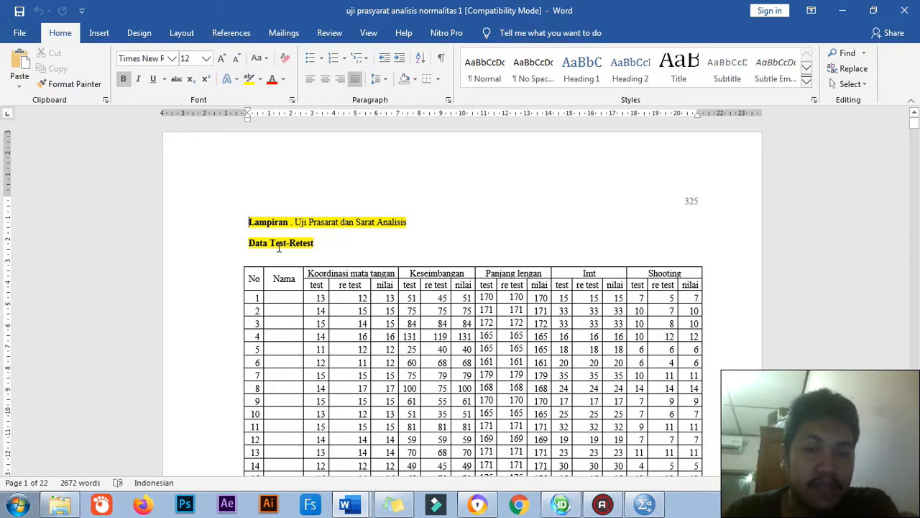
Examine the Data Test-Retest table and its measured variables, from Koordinasi mata tangan to Imt and Shooting.
scroll(341, 189, down, 1)
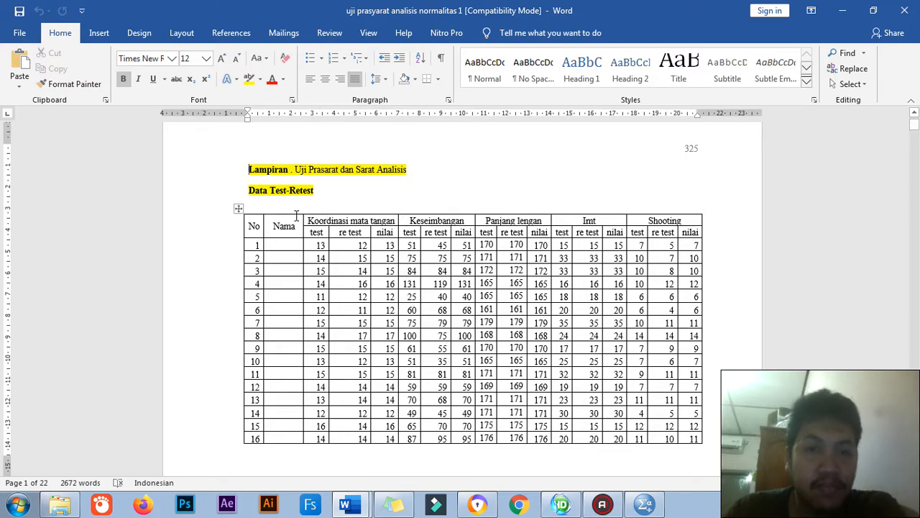
scroll(303, 194, down, 2)
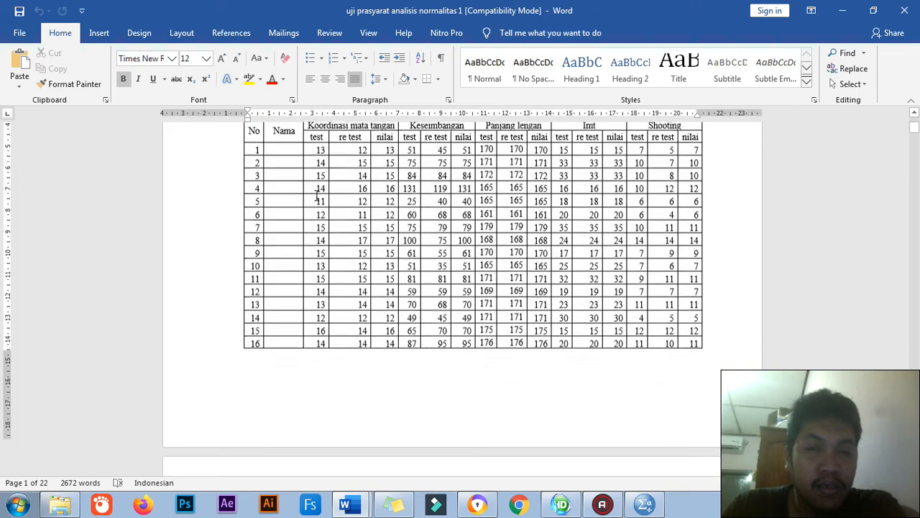
scroll(317, 194, down, 1)
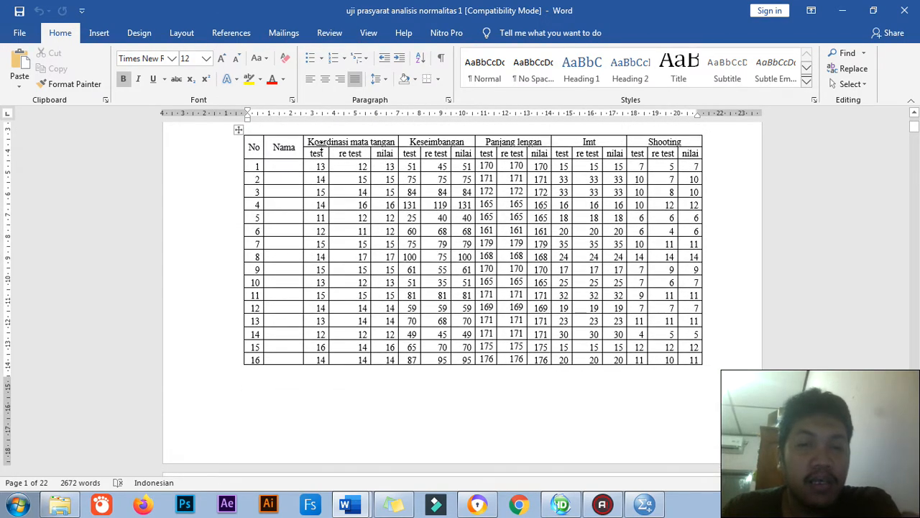
drag(308, 142, 382, 141)
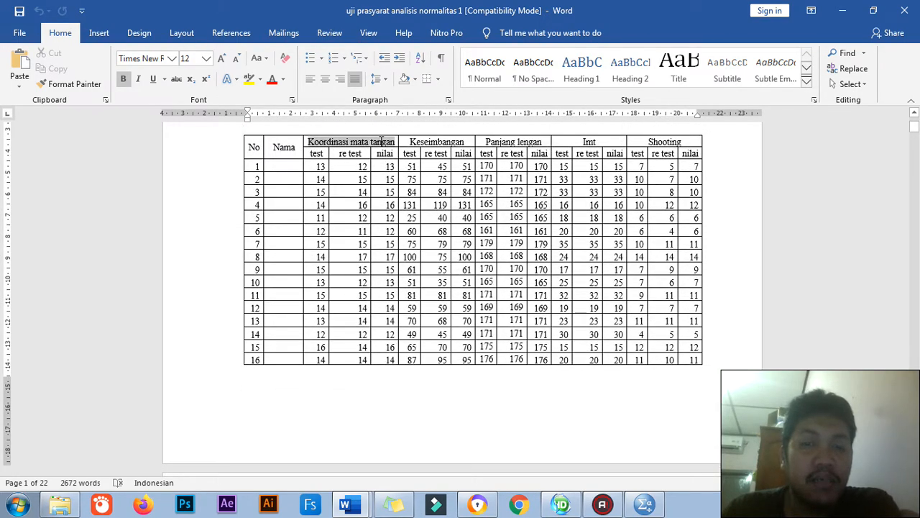
click(329, 145)
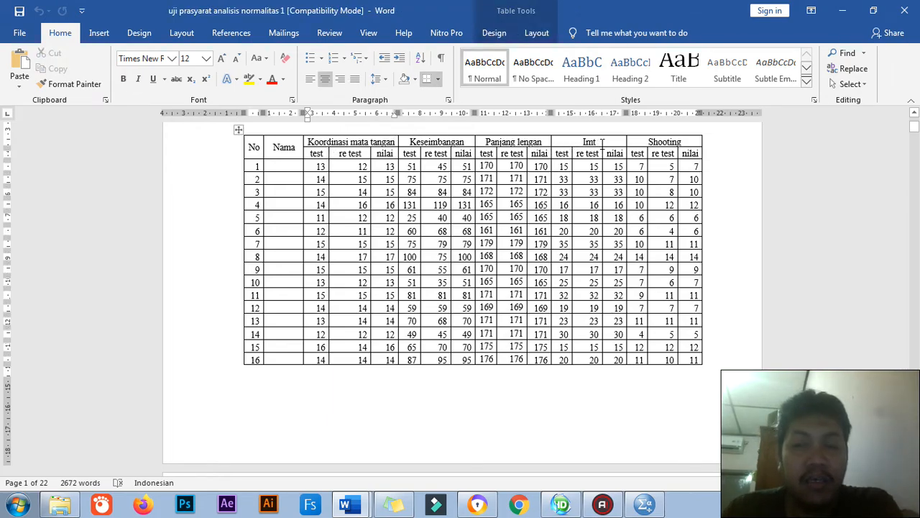
drag(599, 144, 583, 144)
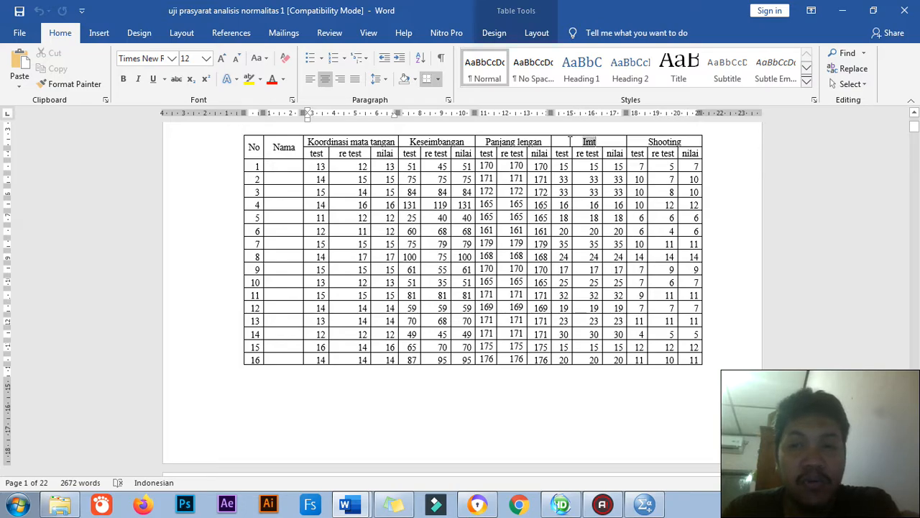
click(661, 142)
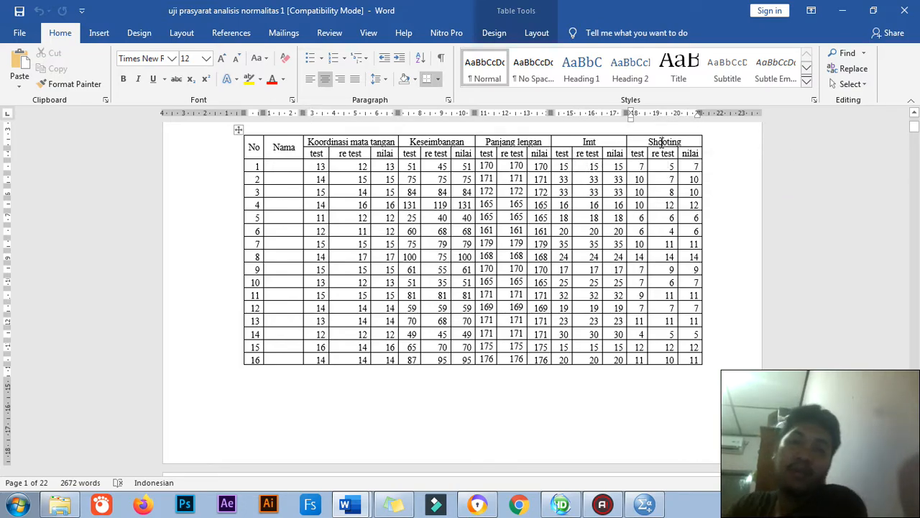
Compare the test, re test and nilai values under Koordinasi mata tangan row by row.
double_click(319, 166)
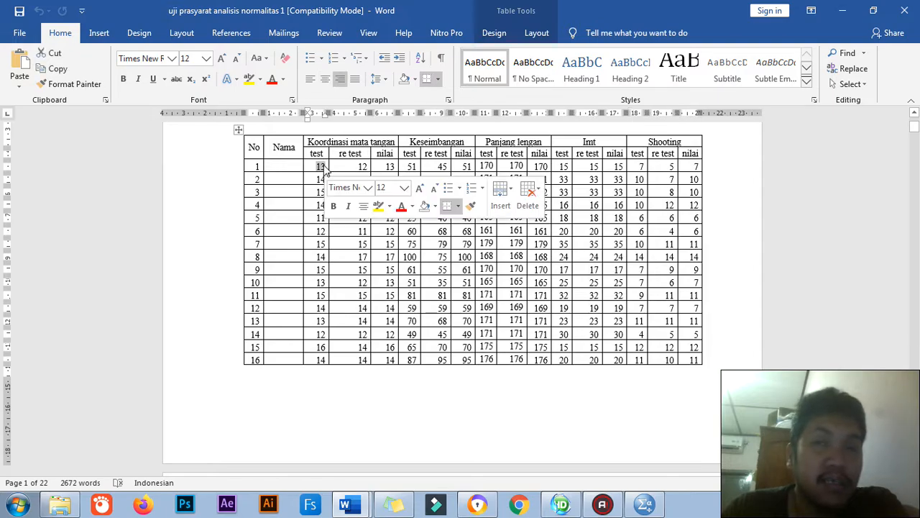
click(321, 171)
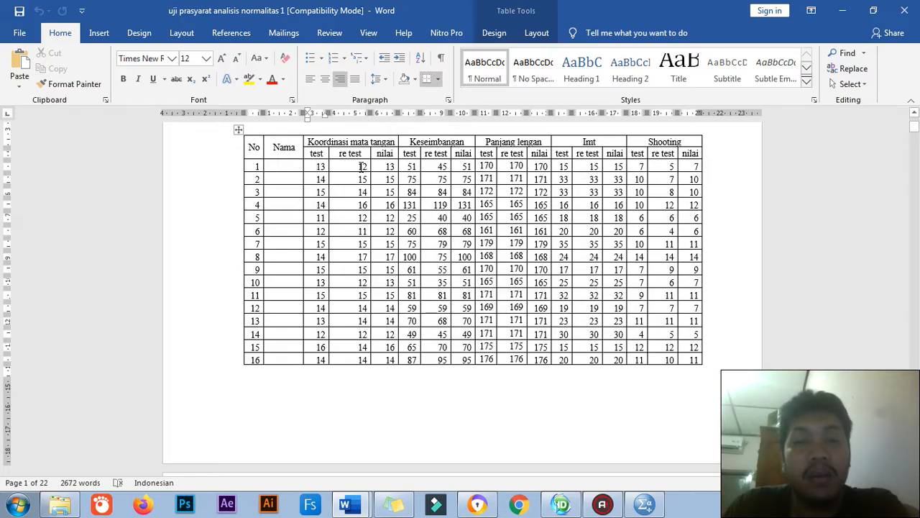
drag(357, 166, 371, 167)
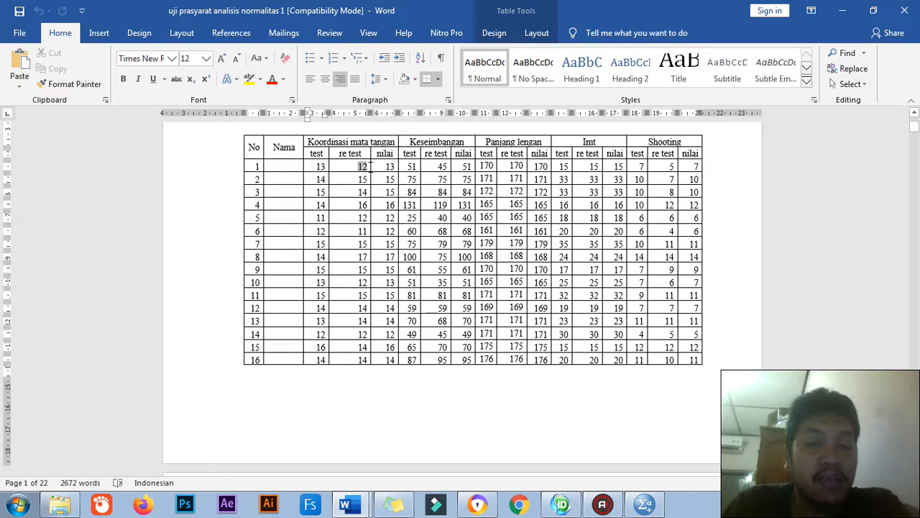
click(363, 167)
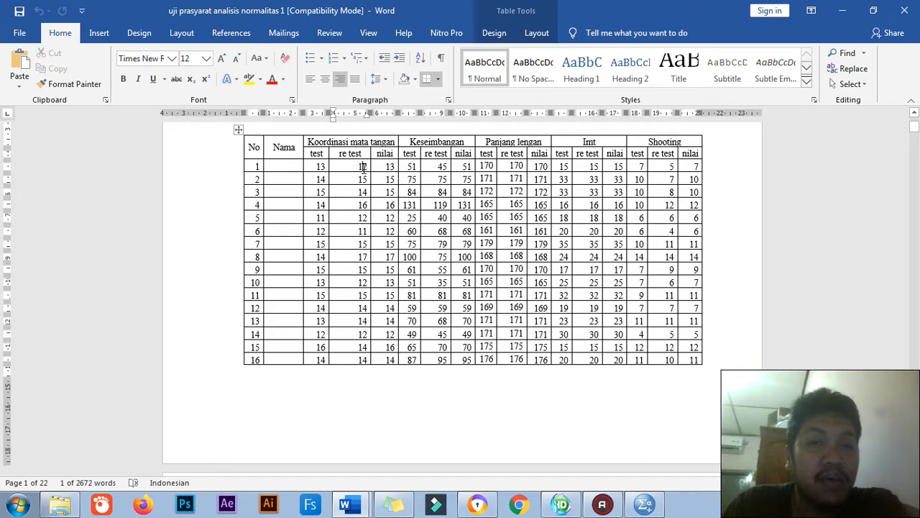
click(321, 179)
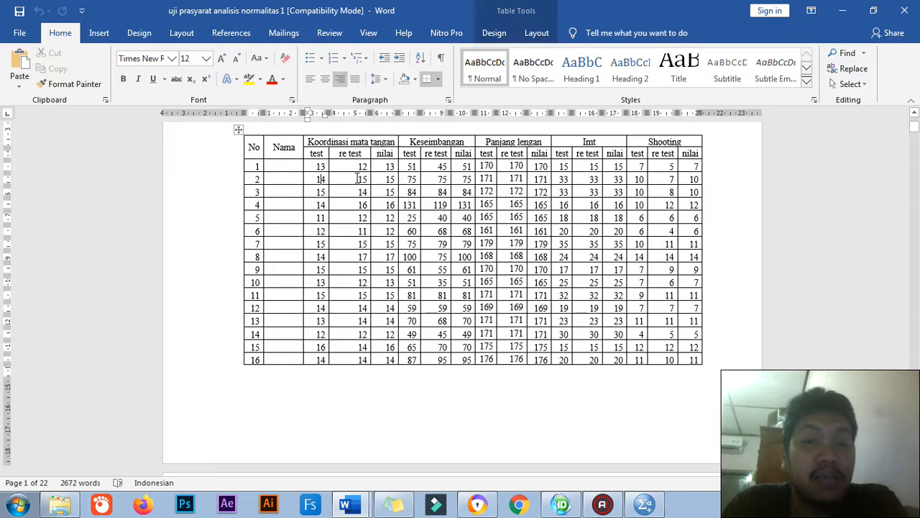
click(321, 191)
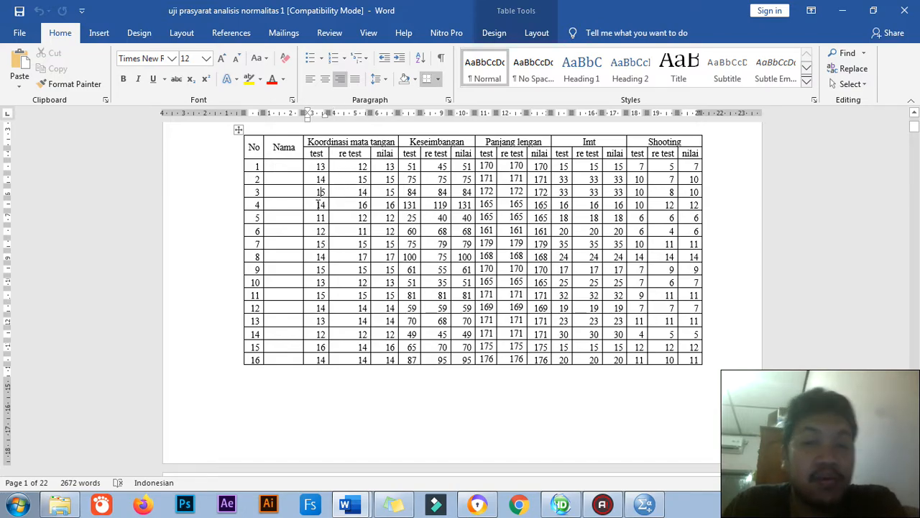
click(320, 204)
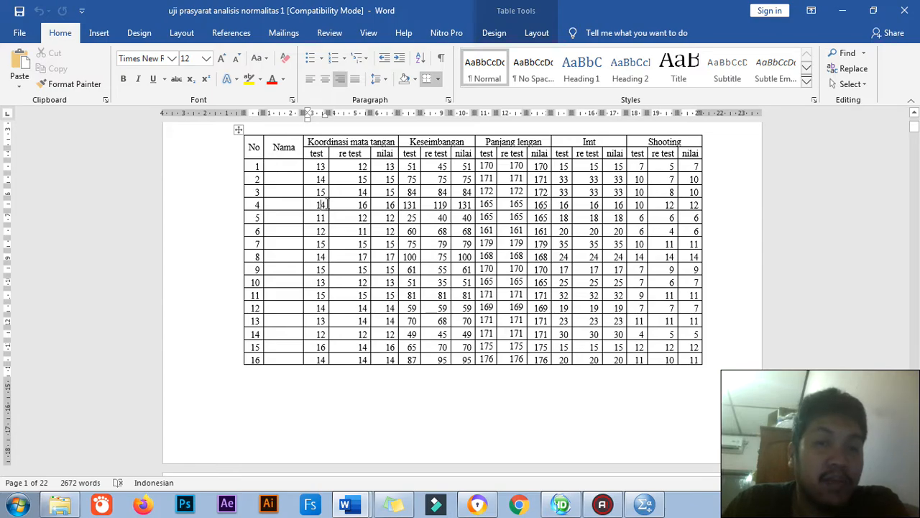
click(365, 206)
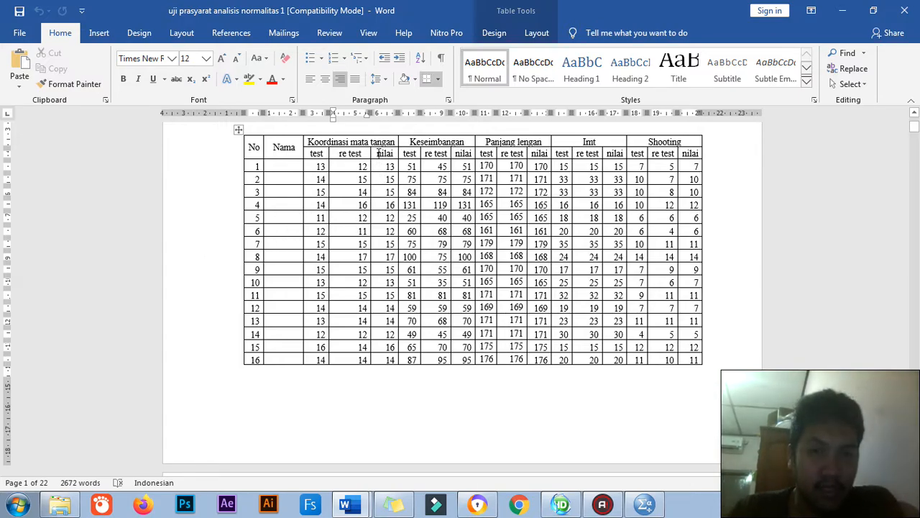
drag(381, 166, 389, 366)
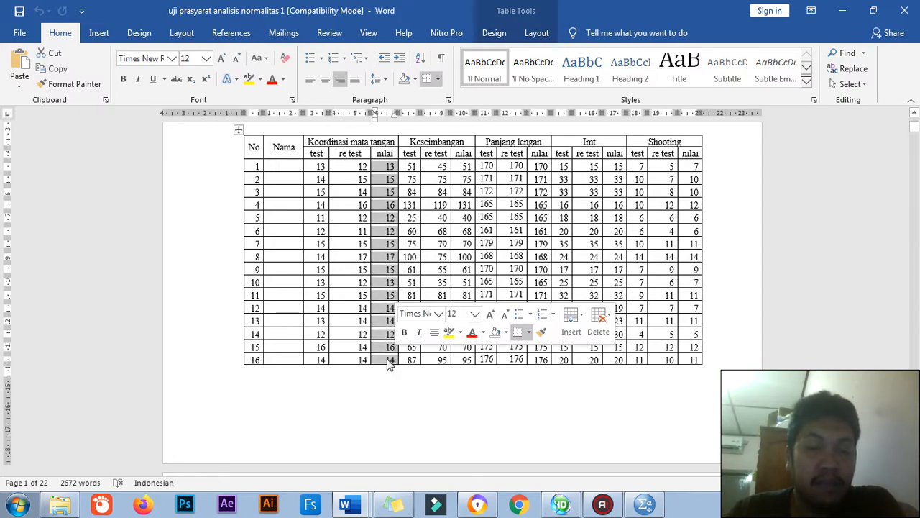
click(314, 166)
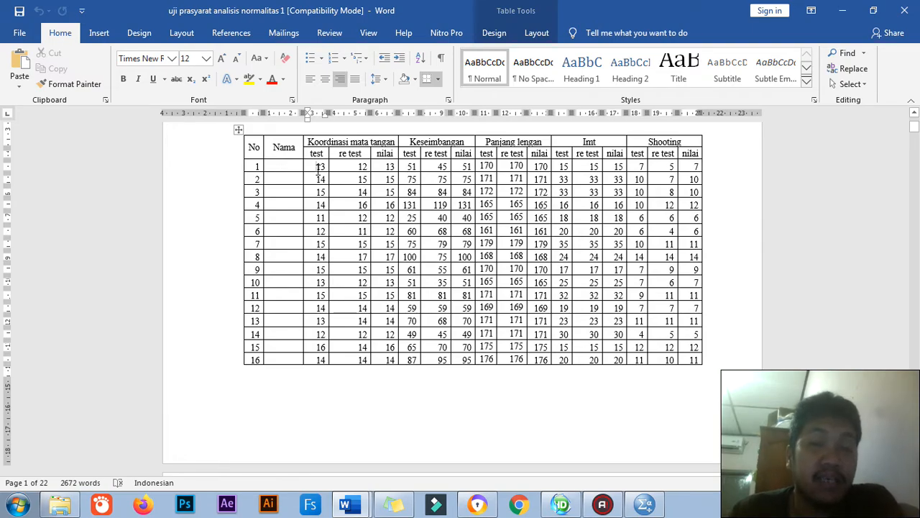
mouse_move(320, 169)
mouse_down()
mouse_move(359, 307)
mouse_move(359, 360)
mouse_move(360, 193)
mouse_up()
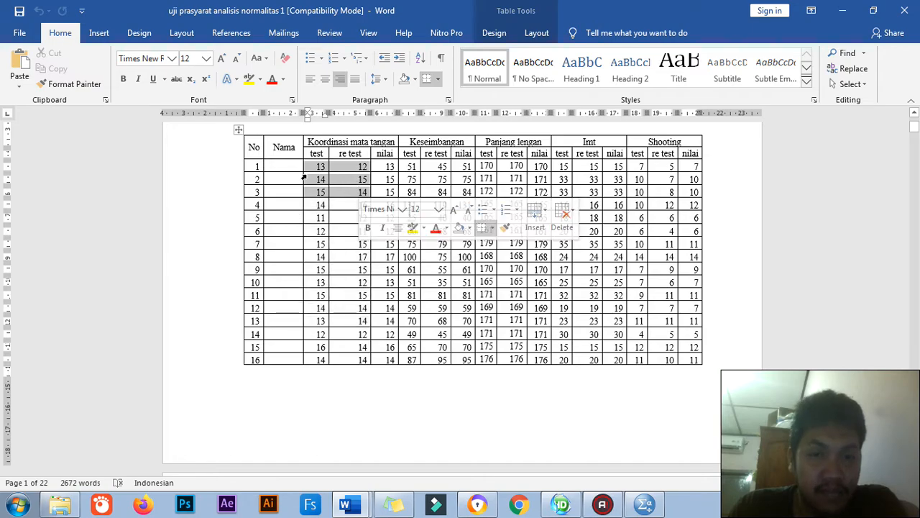
click(320, 179)
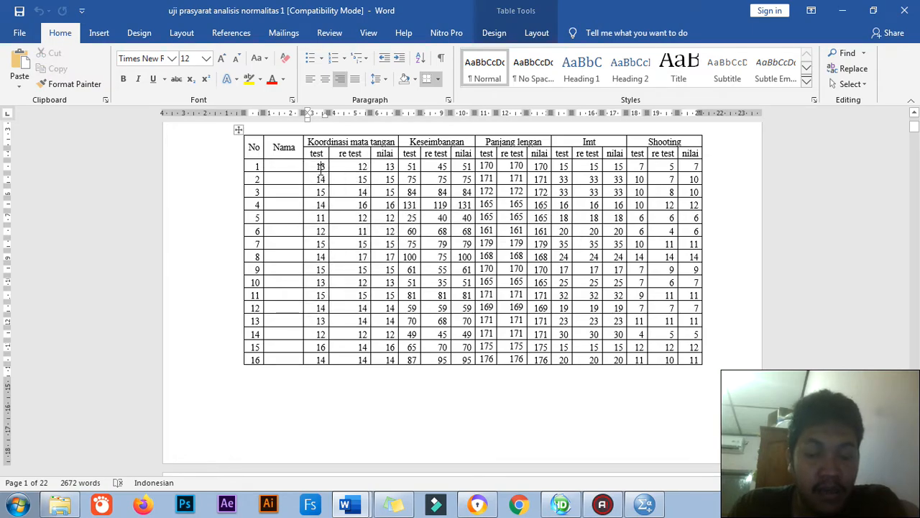
Switch to the SPSS data editor, define two variables named test and retest, and show the empty data sheet.
right_click(651, 509)
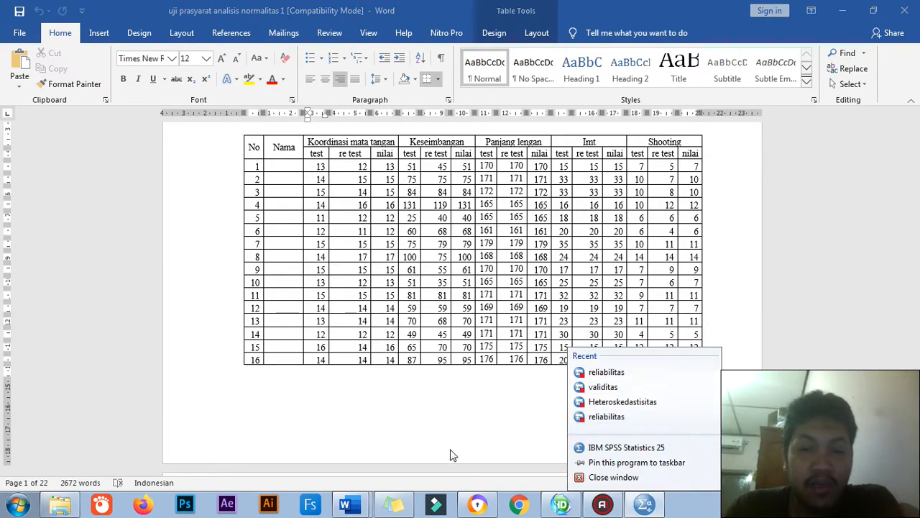
click(477, 450)
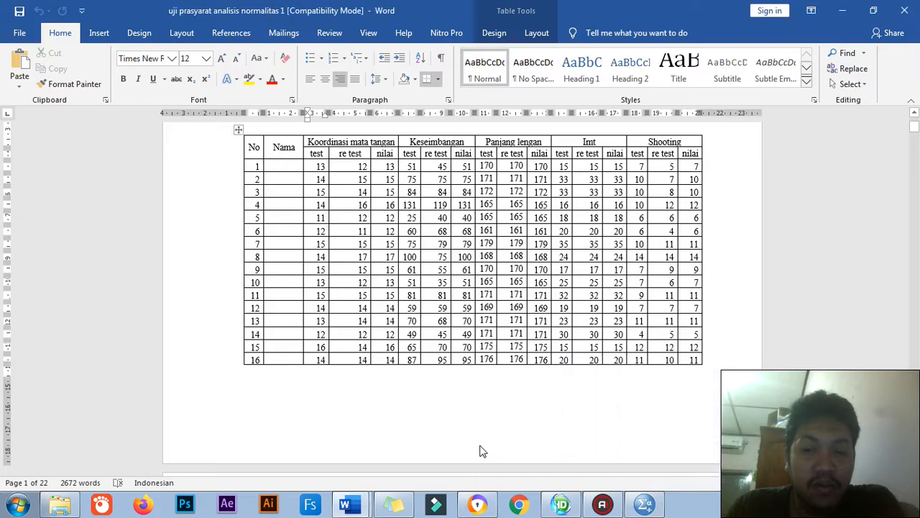
click(649, 507)
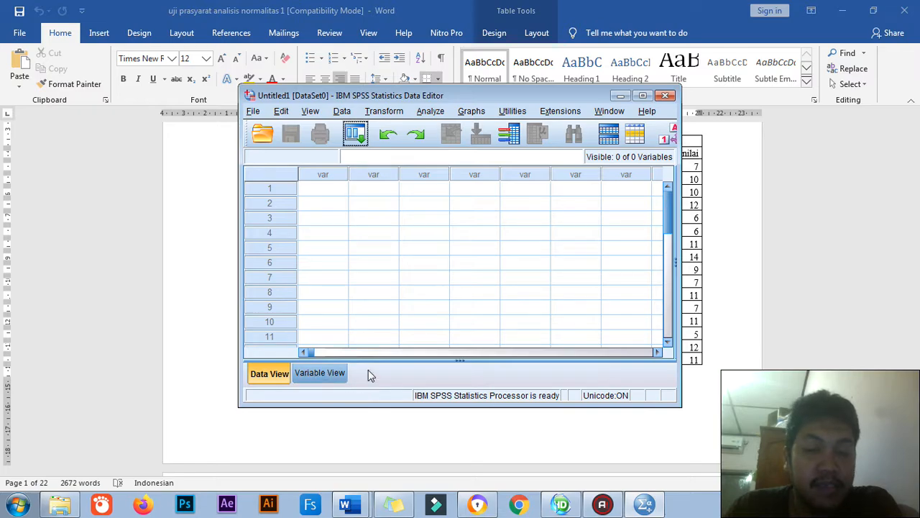
click(311, 378)
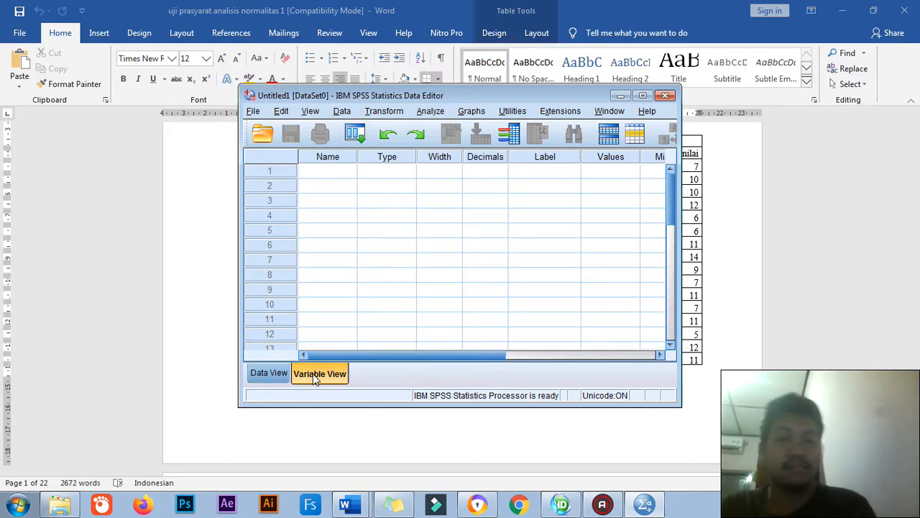
click(328, 173)
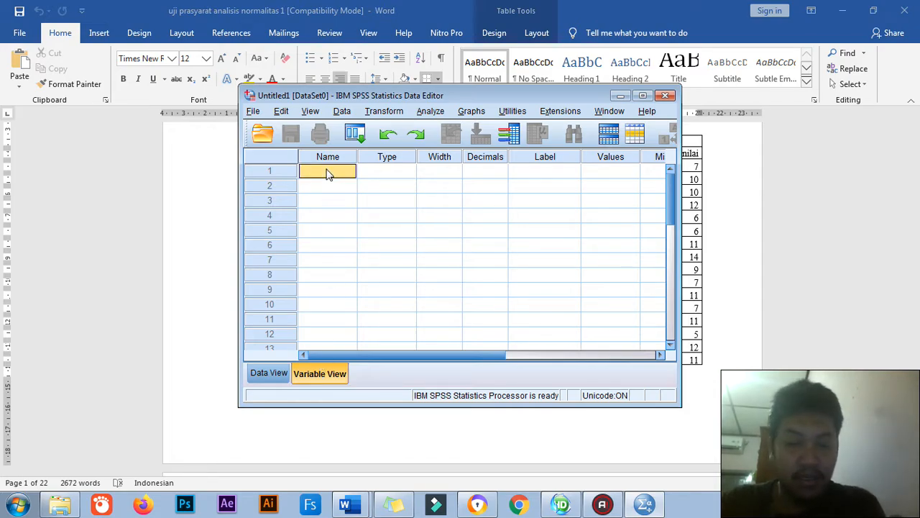
text(te)
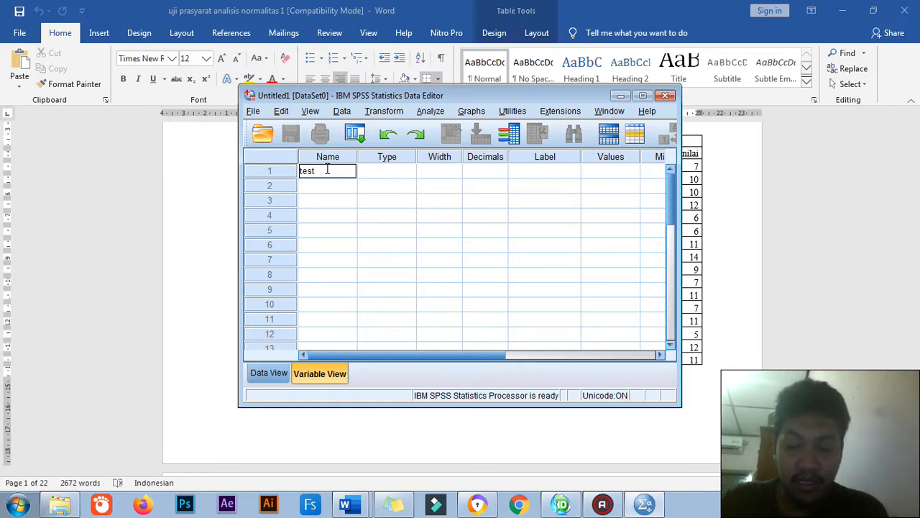
text(st)
click(318, 189)
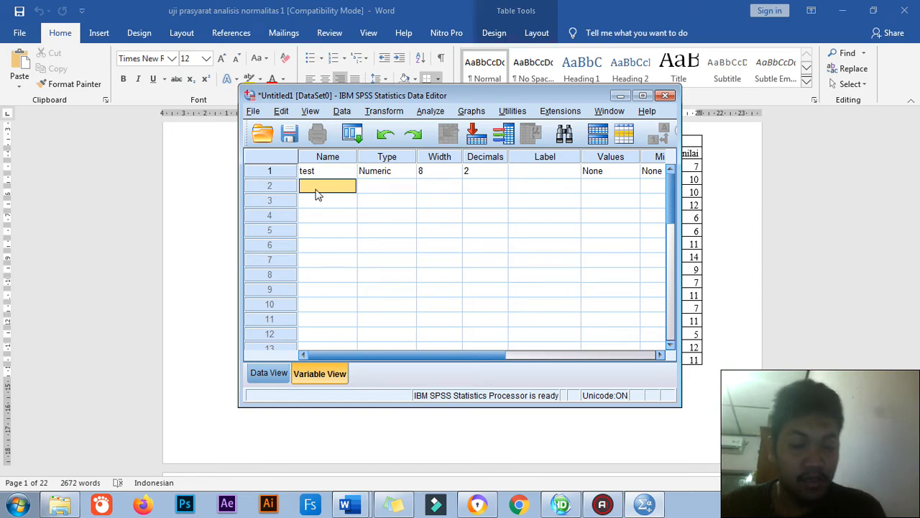
text(retest)
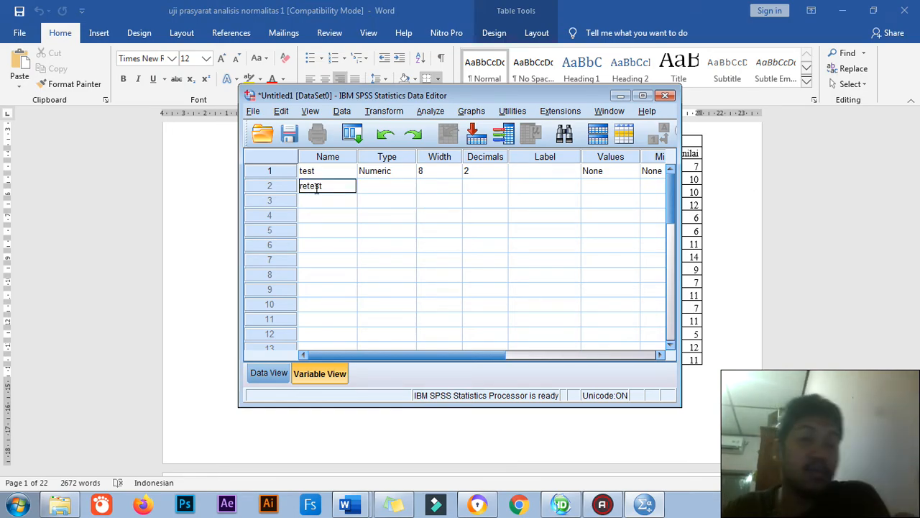
click(260, 376)
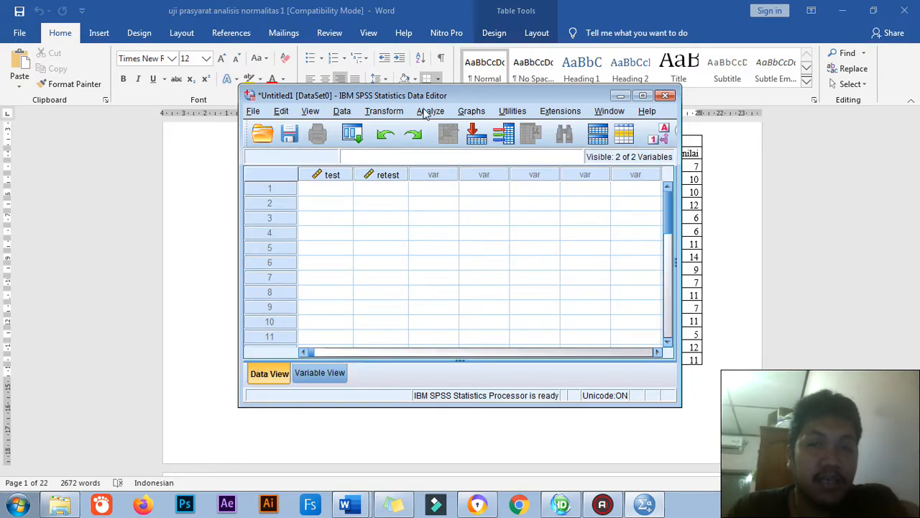
Copy the Koordinasi mata tangan test and re test values of rows 1 to 28 from the Word table and return to SPSS.
drag(440, 95, 626, 126)
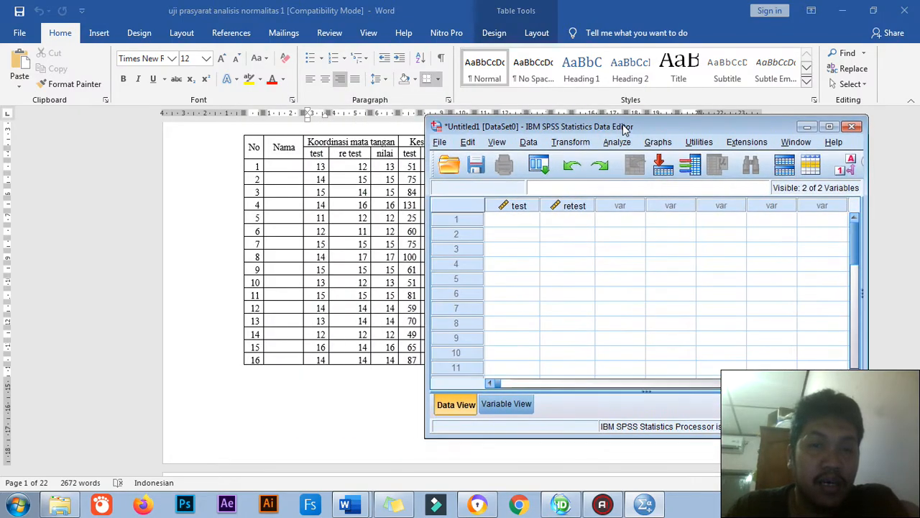
click(318, 167)
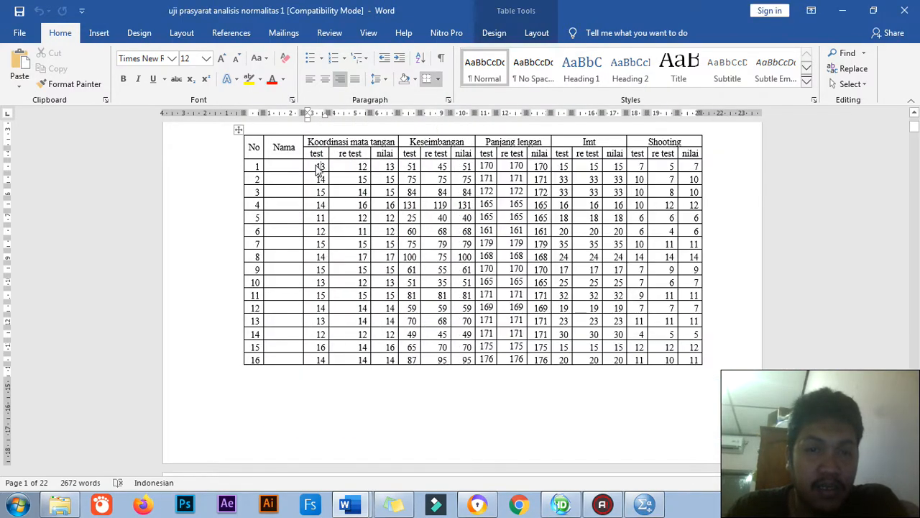
drag(318, 167, 328, 389)
scroll(349, 356, down, 12)
scroll(347, 353, up, 9)
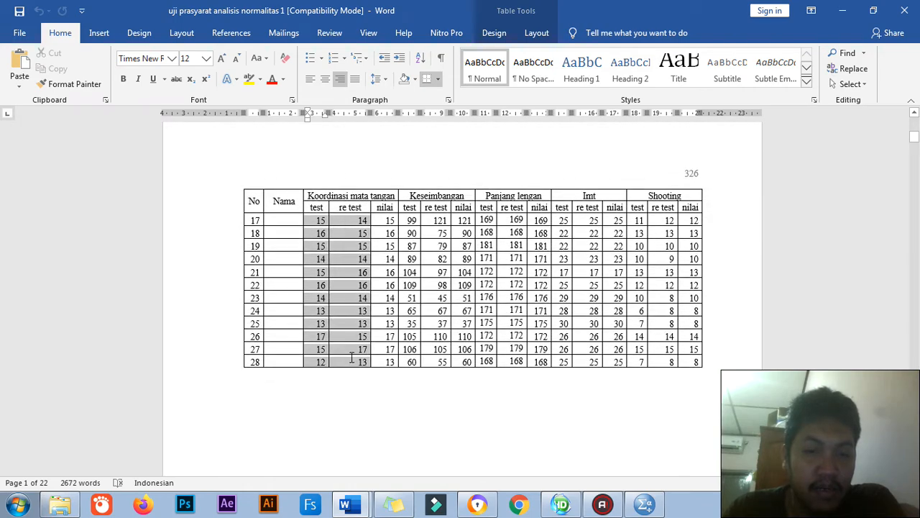
key(ctrl+c)
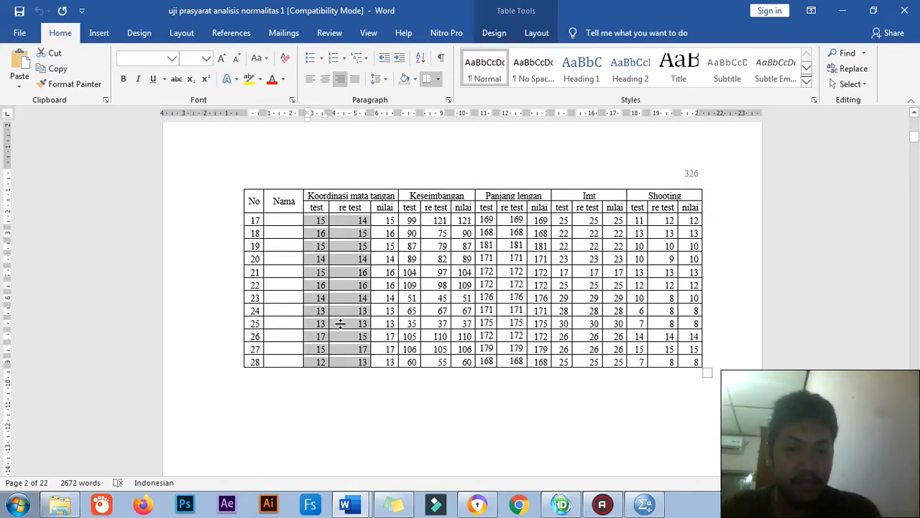
right_click(338, 329)
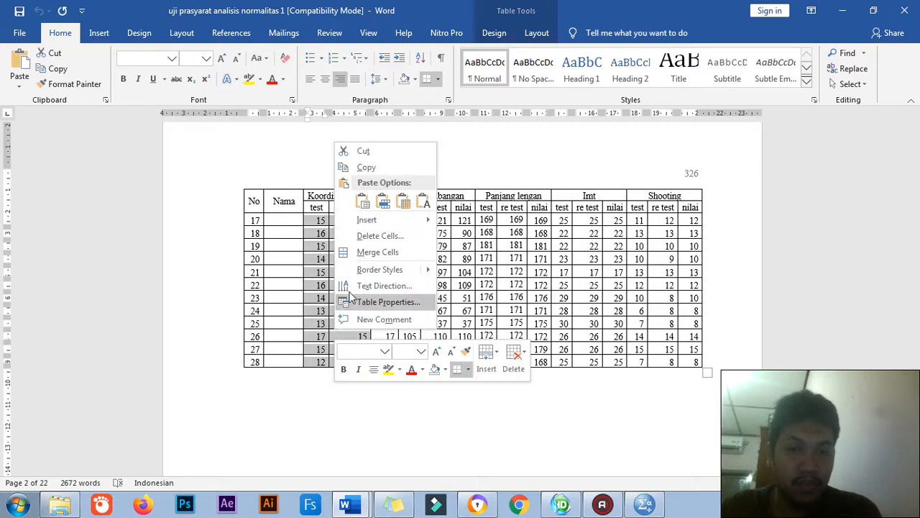
click(379, 168)
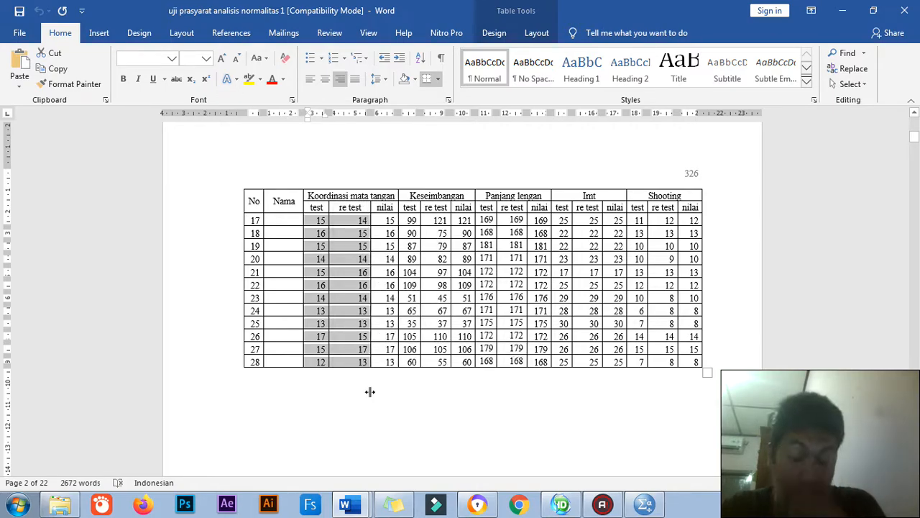
click(653, 508)
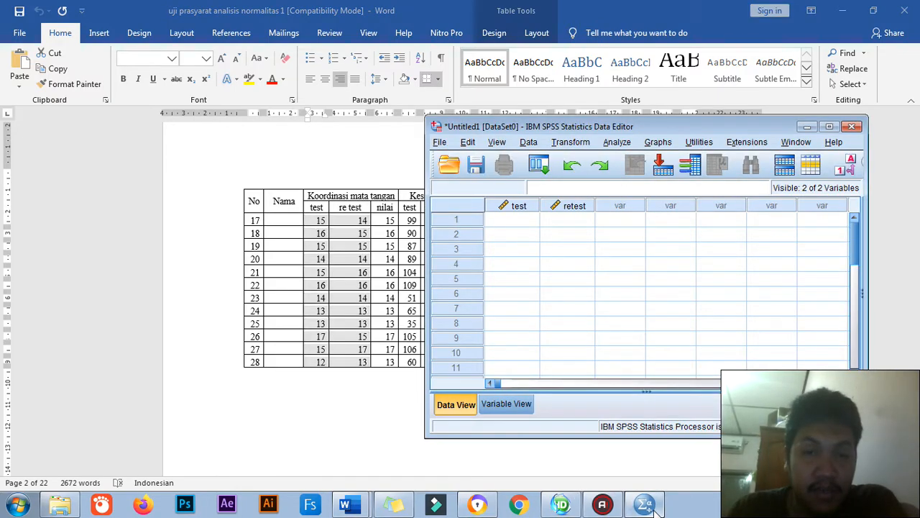
Paste the copied Koordinasi mata tangan values into the test and retest variables, starting at row 1.
click(515, 221)
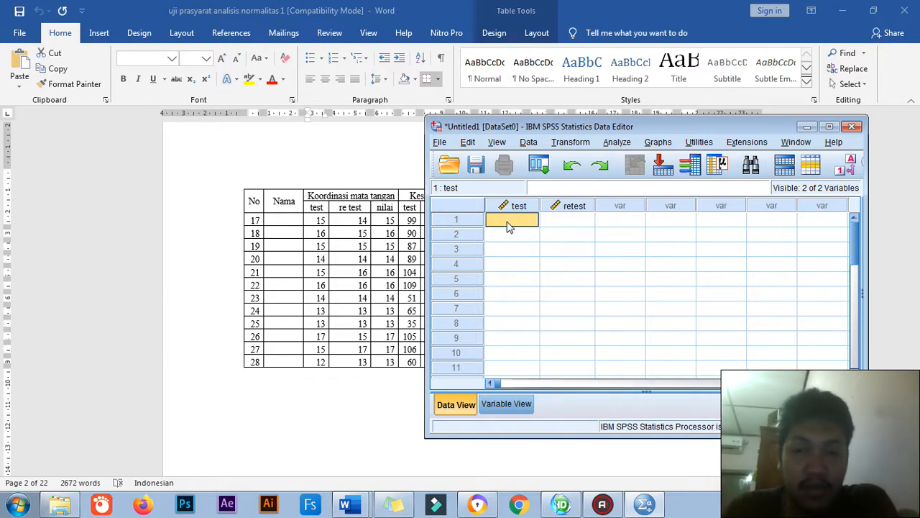
right_click(509, 224)
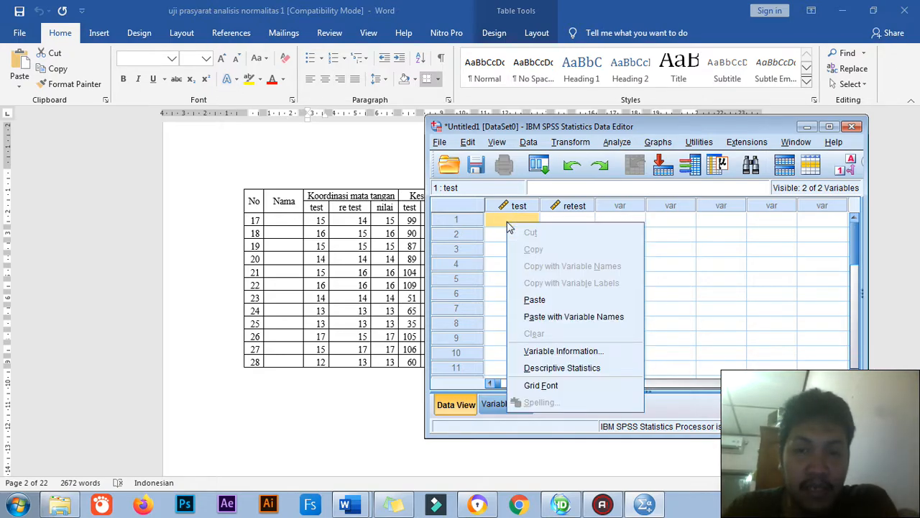
click(549, 299)
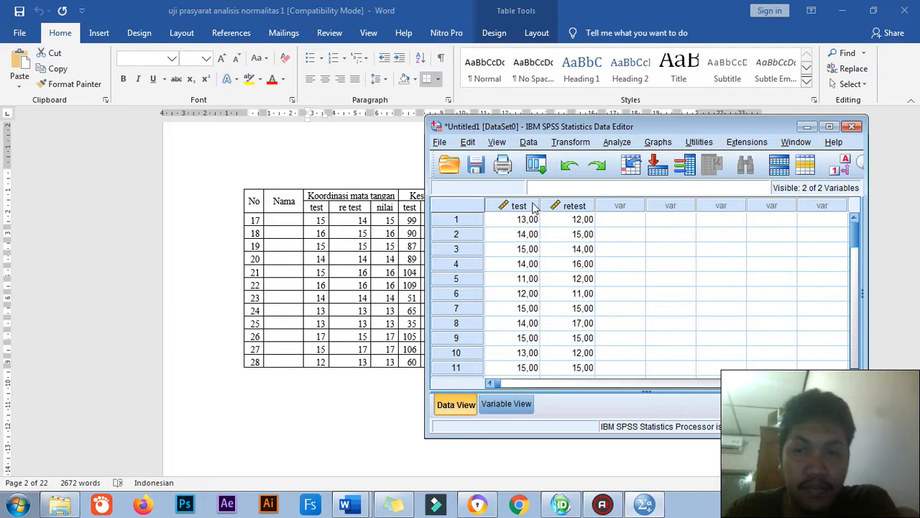
Run a Reliability Analysis with test and retest as items and the Alpha model.
drag(622, 129, 453, 84)
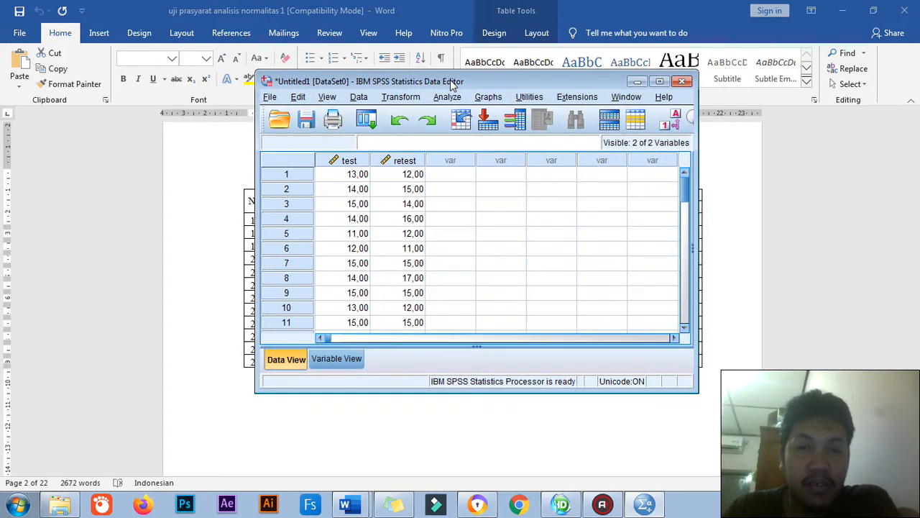
click(447, 97)
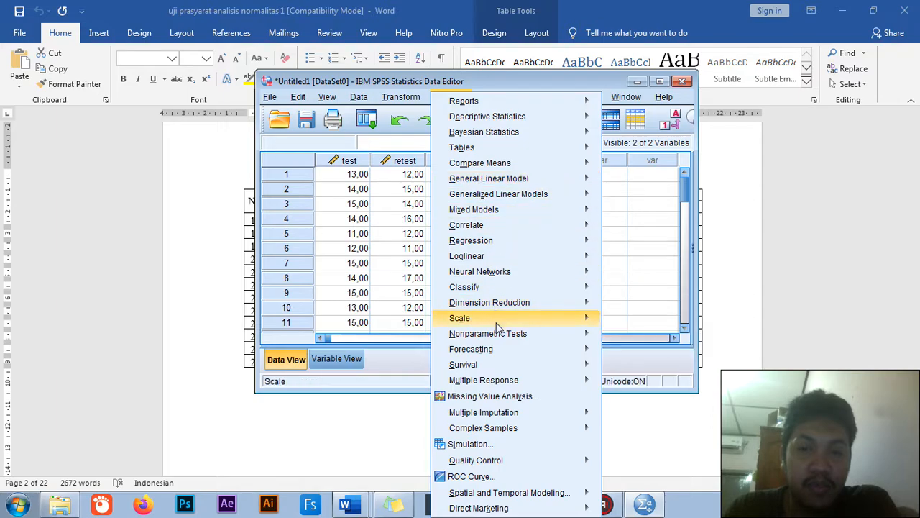
mouse_move(501, 320)
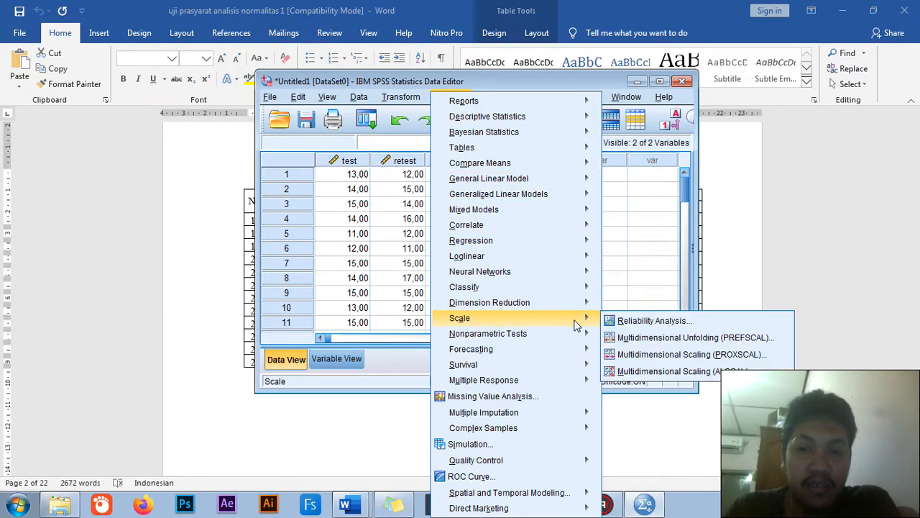
click(645, 322)
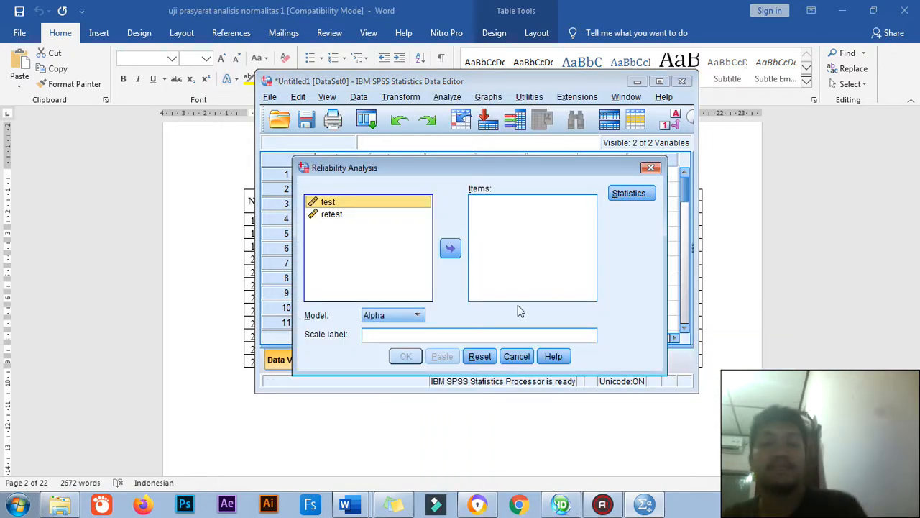
shift+click(330, 216)
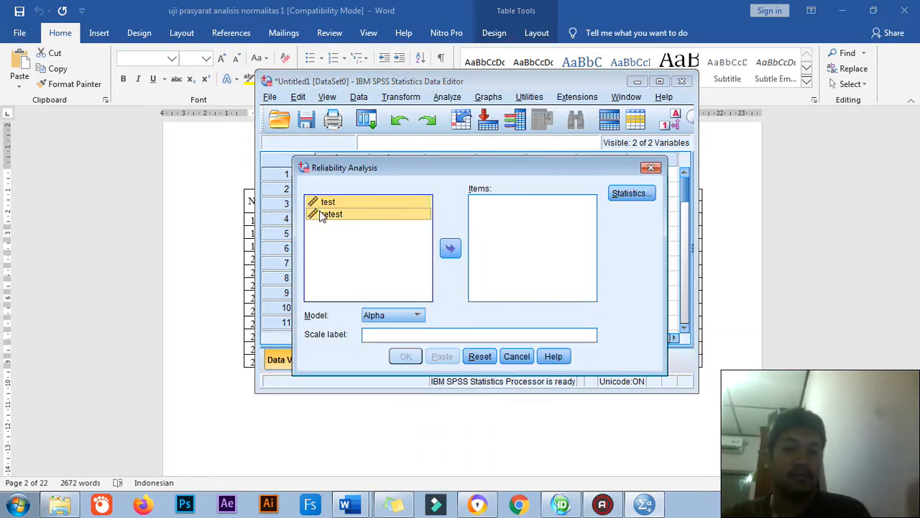
click(450, 248)
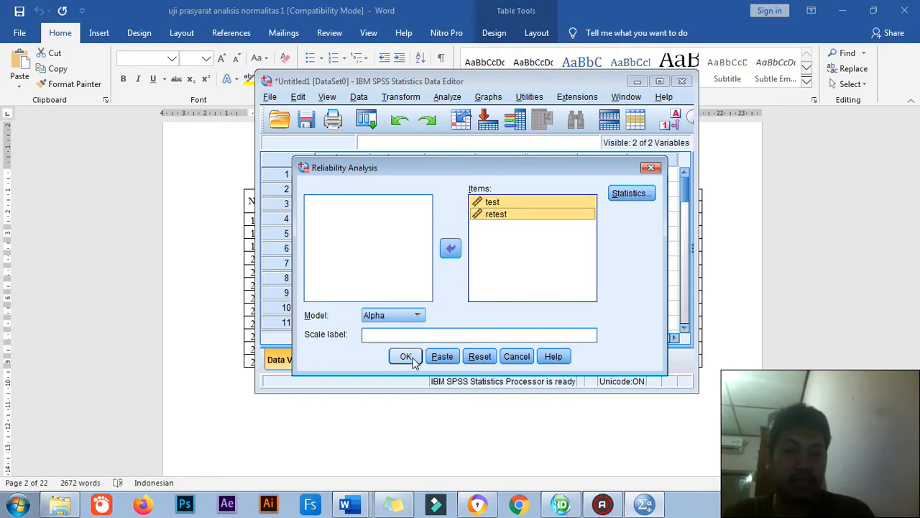
click(412, 358)
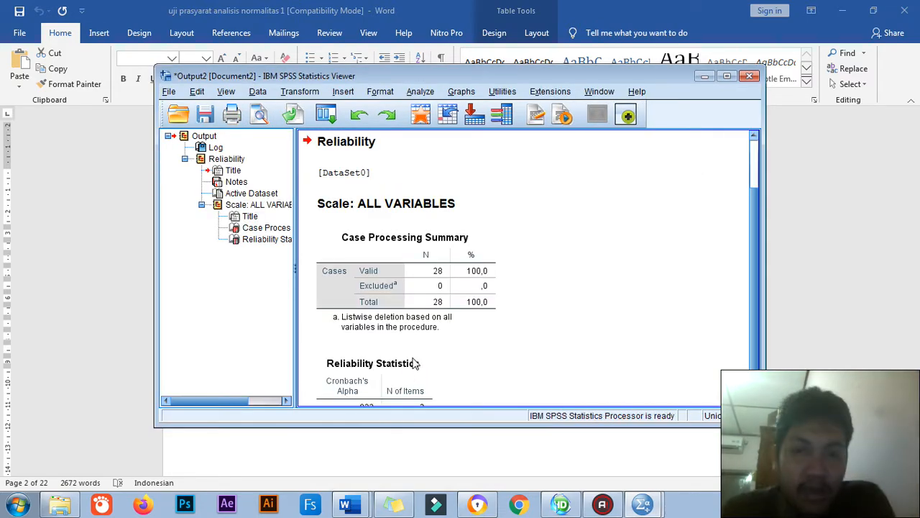
Examine the Reliability Statistics output for test and retest, and return to the Word document.
scroll(434, 335, down, 1)
click(370, 360)
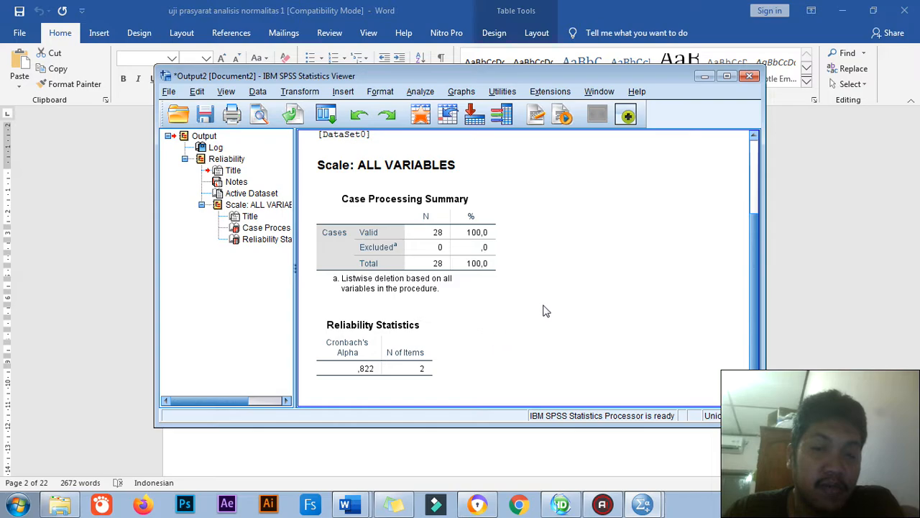
click(705, 76)
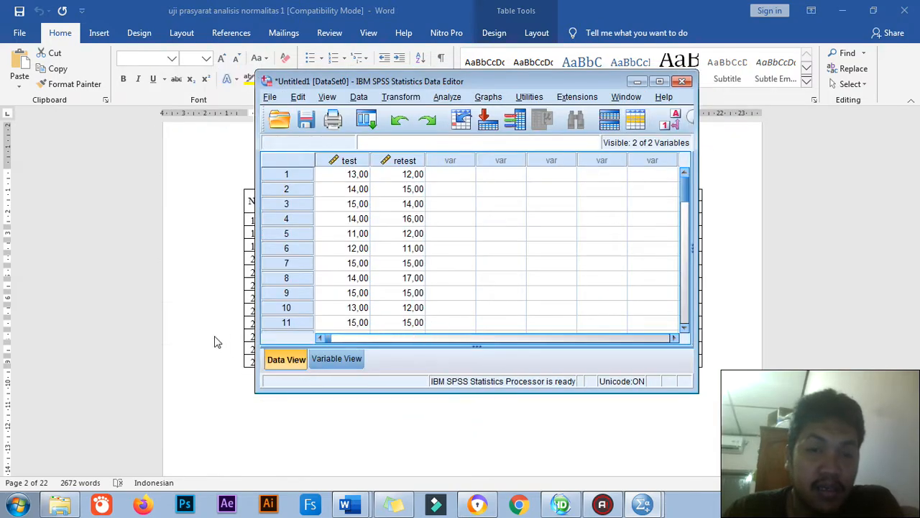
click(637, 81)
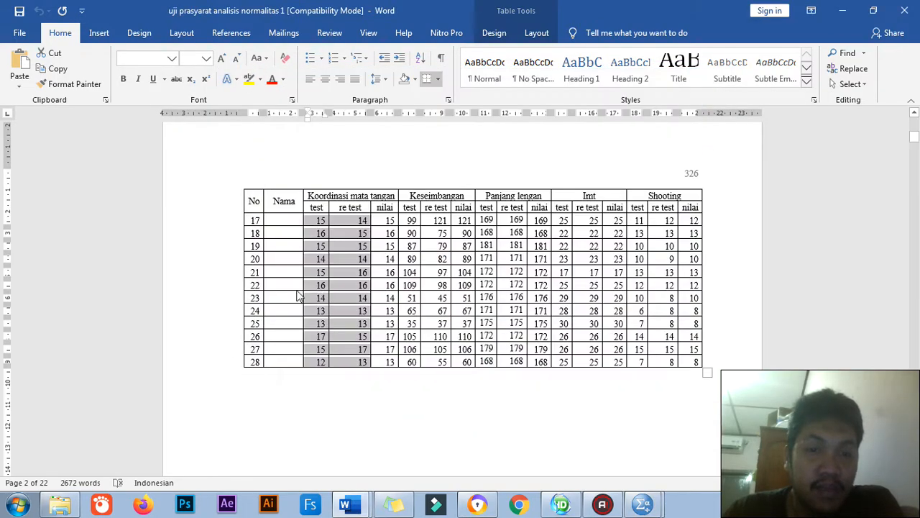
Find the Range Kategori Reliabilitas table in the Reliabilitas section of the document.
scroll(503, 266, down, 10)
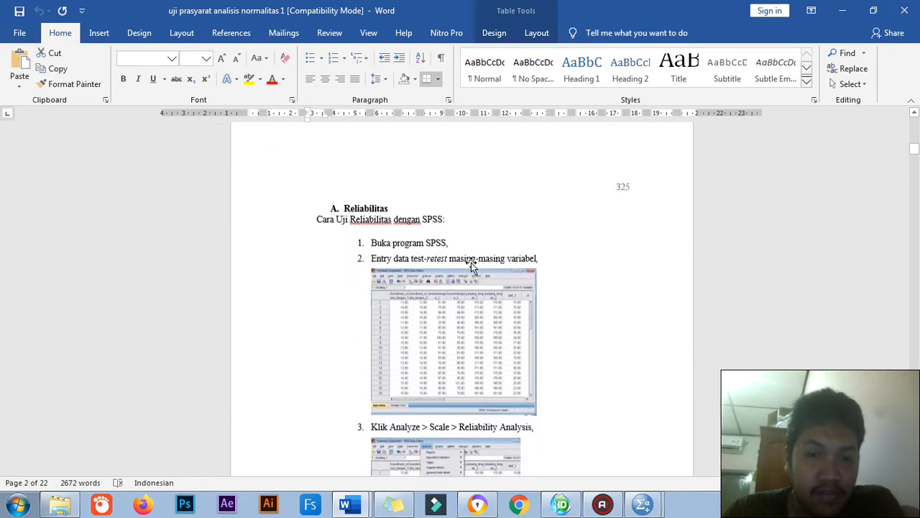
scroll(469, 273, down, 10)
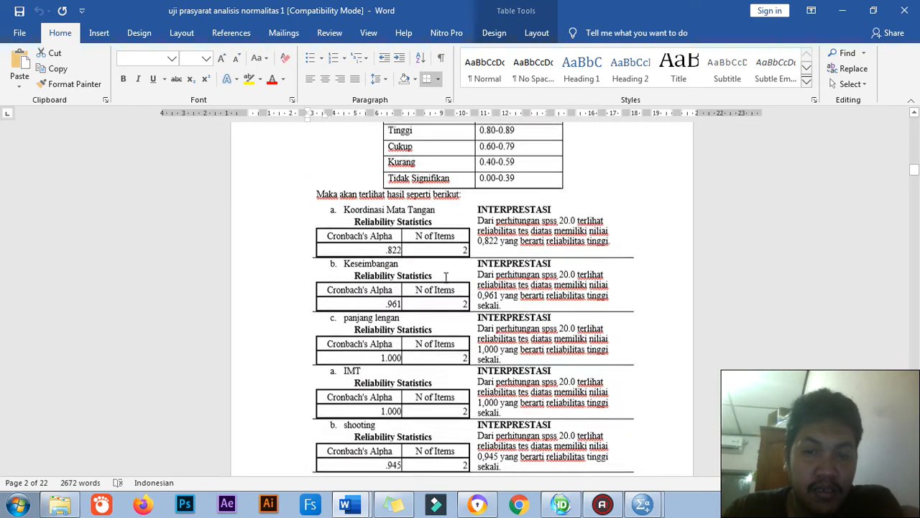
scroll(448, 270, up, 8)
scroll(450, 272, down, 1)
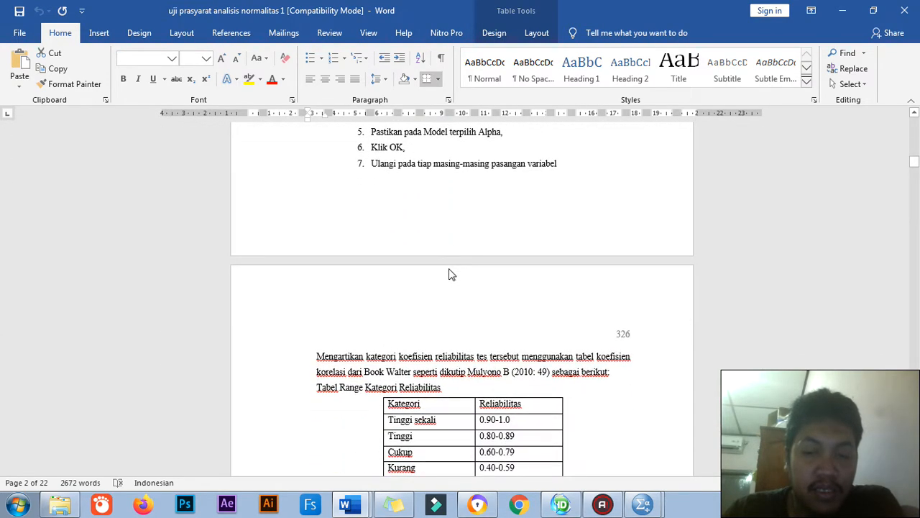
click(417, 399)
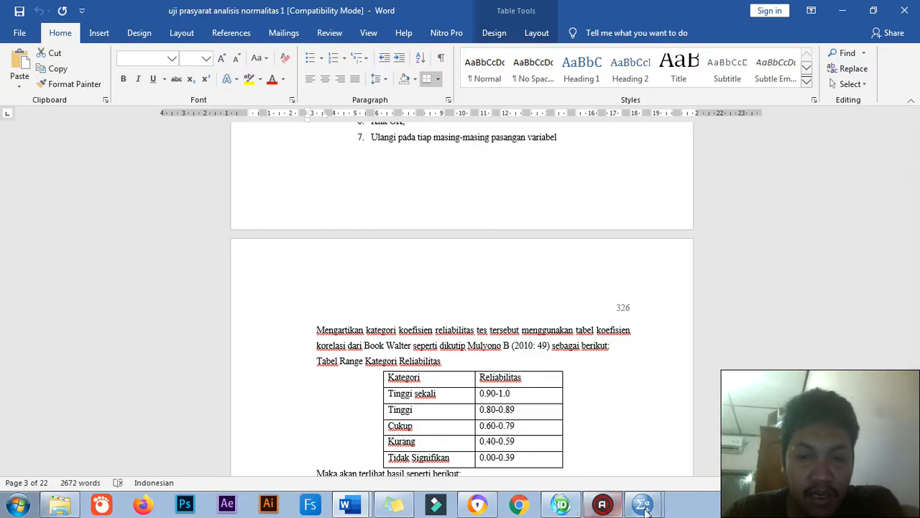
Compare Cronbach's Alpha in the SPSS output with the Tinggi range in the Word reliability category table.
mouse_move(643, 504)
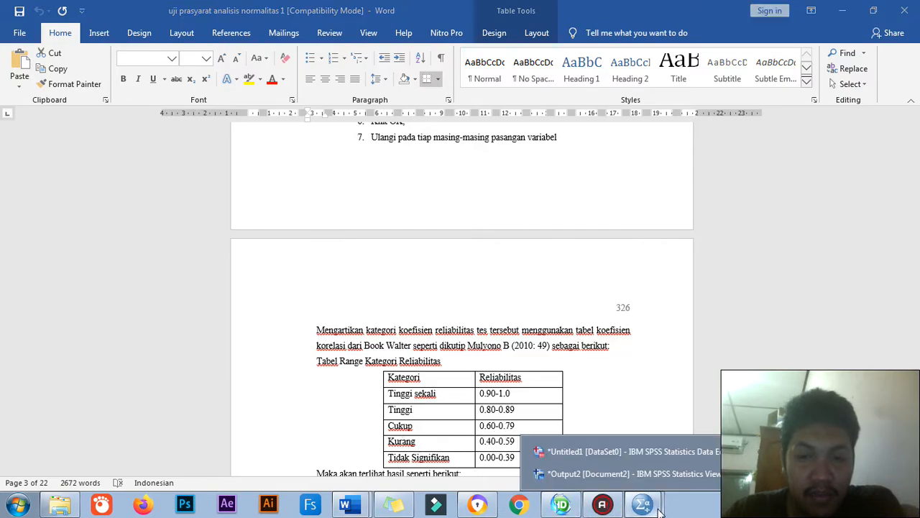
click(627, 471)
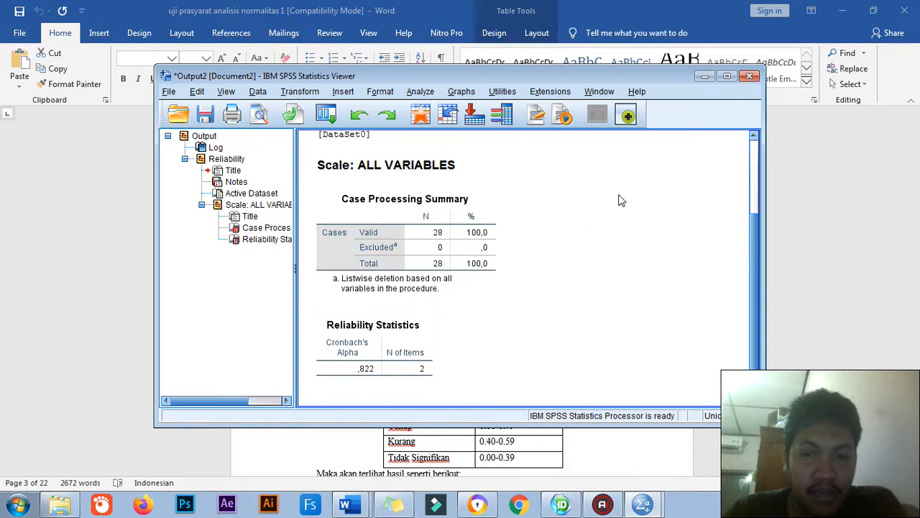
click(705, 76)
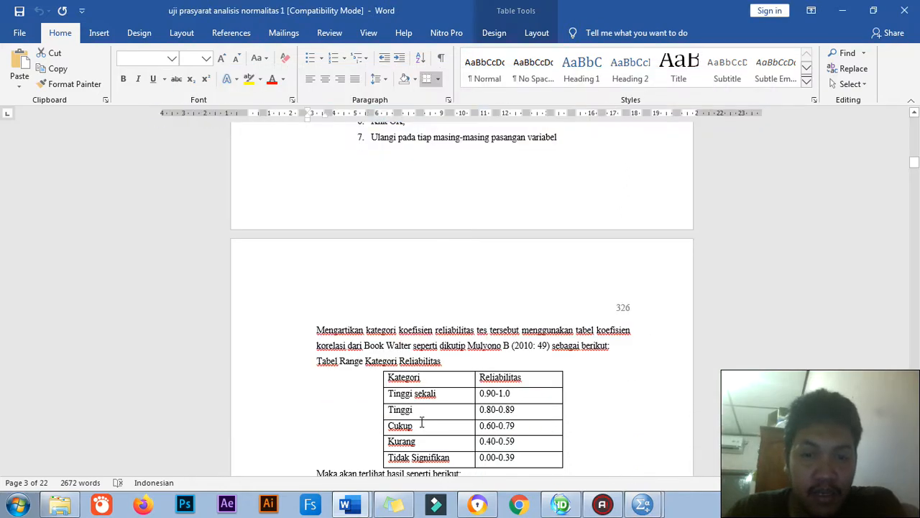
drag(489, 406, 517, 406)
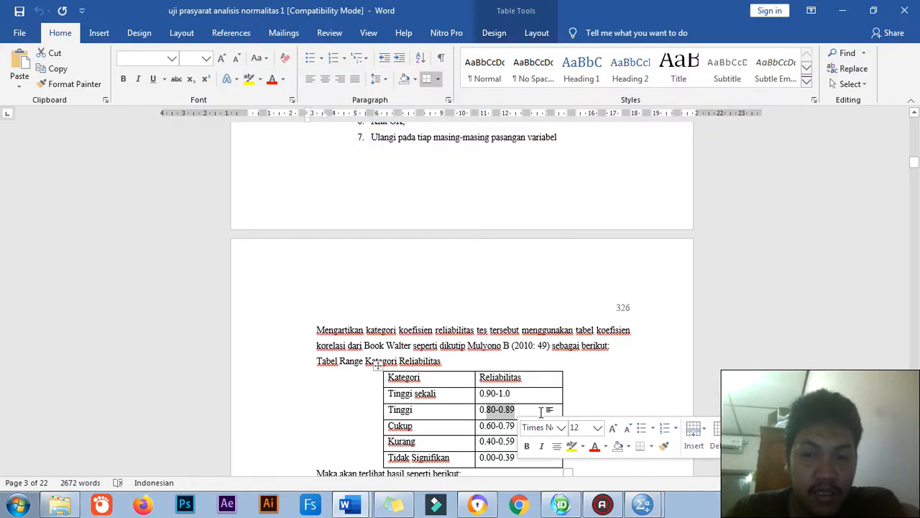
click(596, 384)
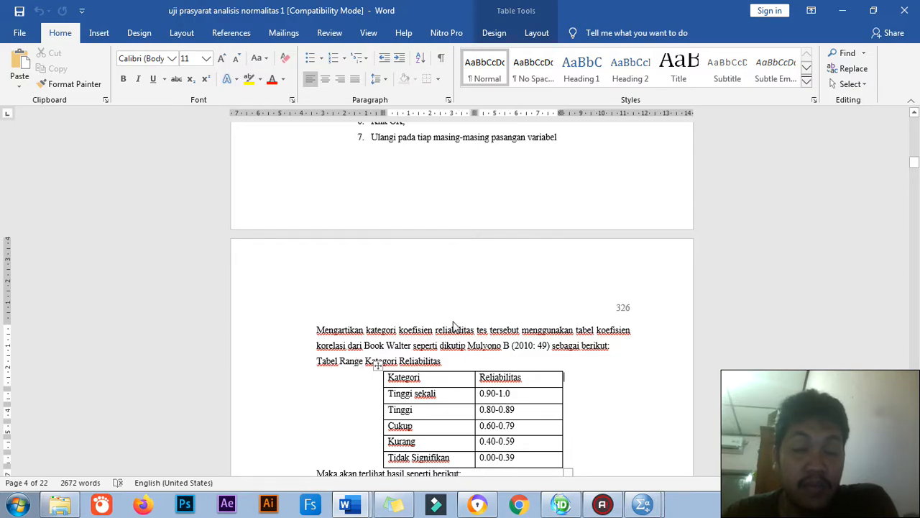
Return to the test-retest data table and examine the Panjang lengan test and re test values of rows 17 to 28.
scroll(454, 324, up, 2)
scroll(456, 322, down, 2)
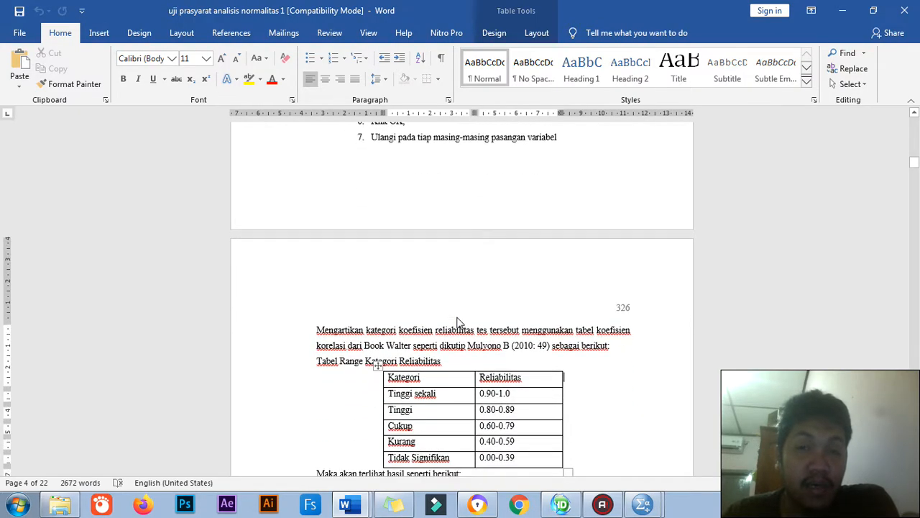
scroll(457, 321, up, 15)
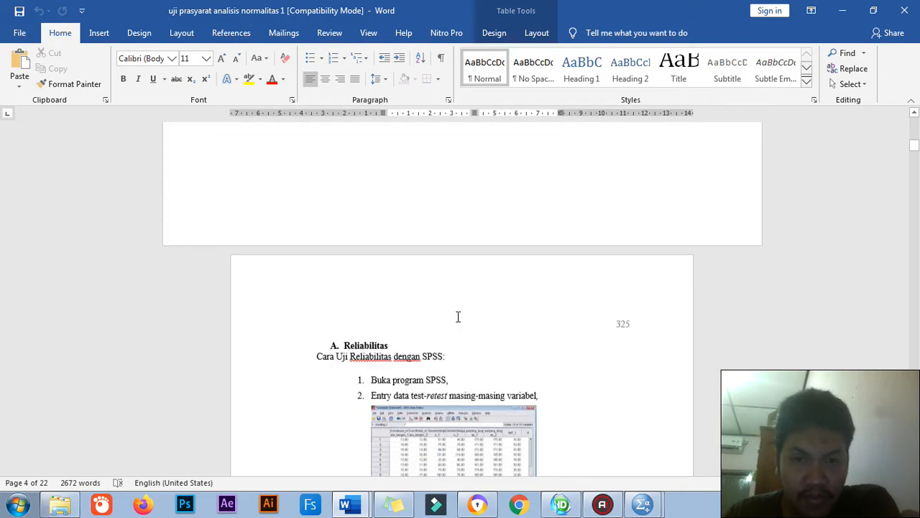
scroll(458, 316, down, 15)
scroll(412, 257, up, 1)
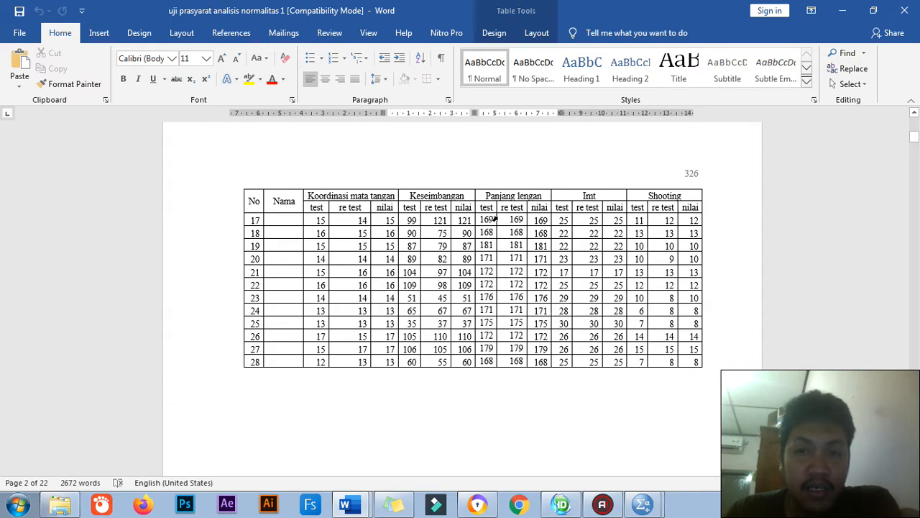
drag(485, 220, 516, 360)
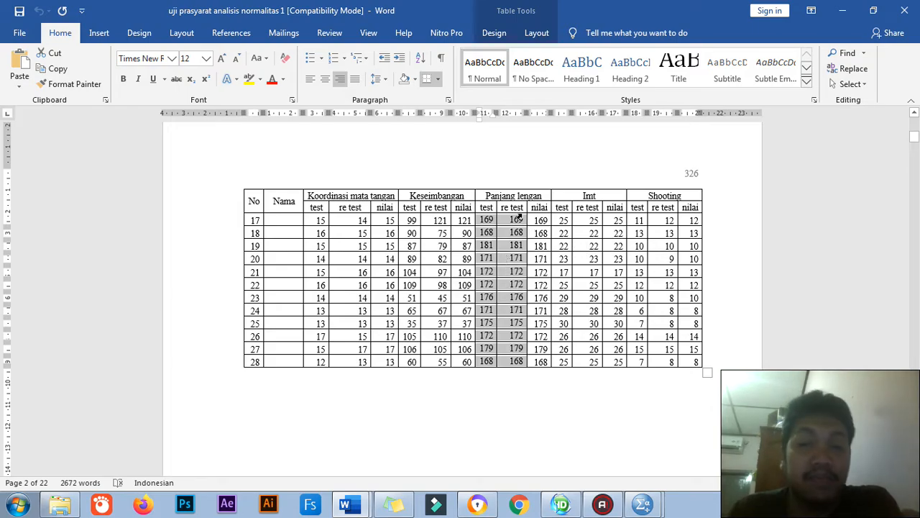
scroll(570, 250, down, 4)
scroll(403, 201, up, 5)
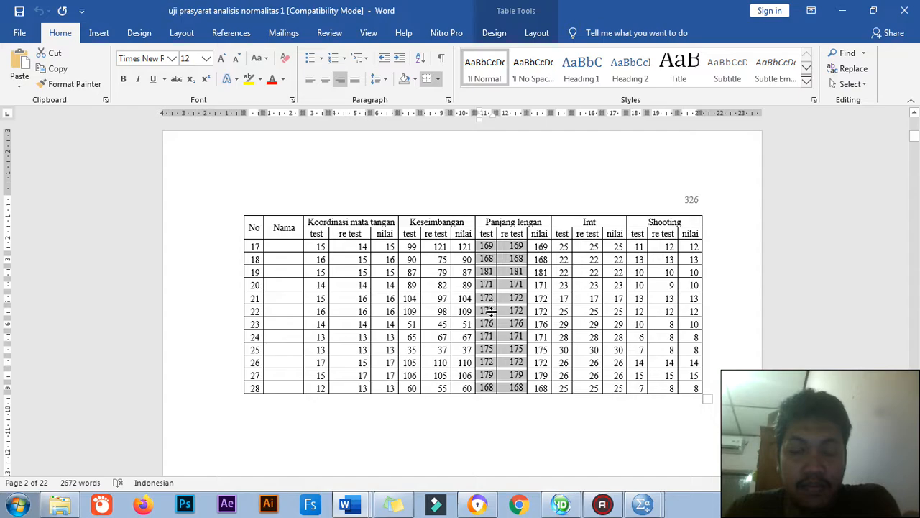
click(489, 311)
Review the reliability results of each variable and the Uji Normalitas instructions, and return to the Data table of Nilai values.
scroll(496, 310, down, 3)
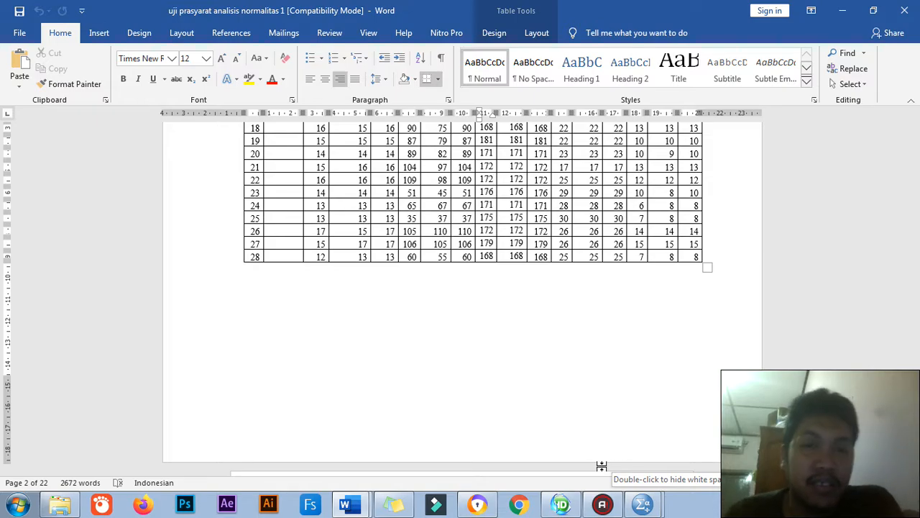
scroll(471, 377, down, 2)
scroll(470, 376, down, 15)
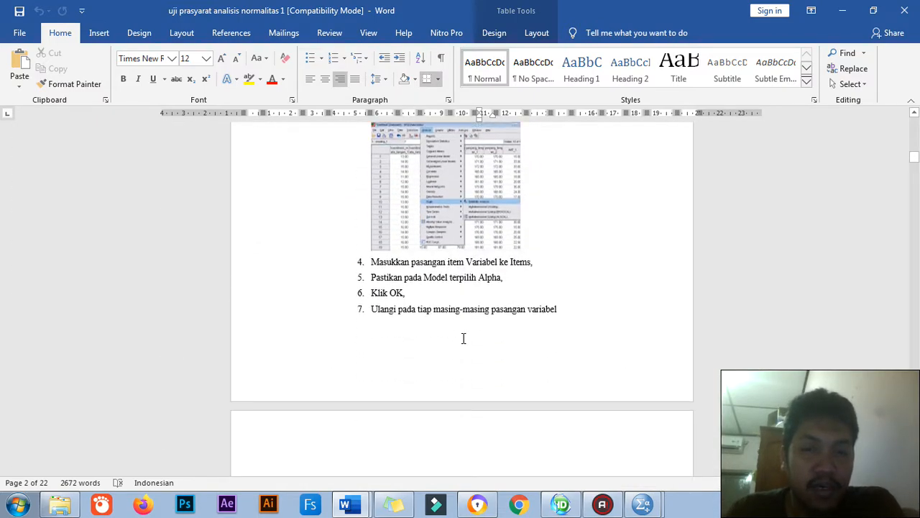
scroll(463, 338, down, 20)
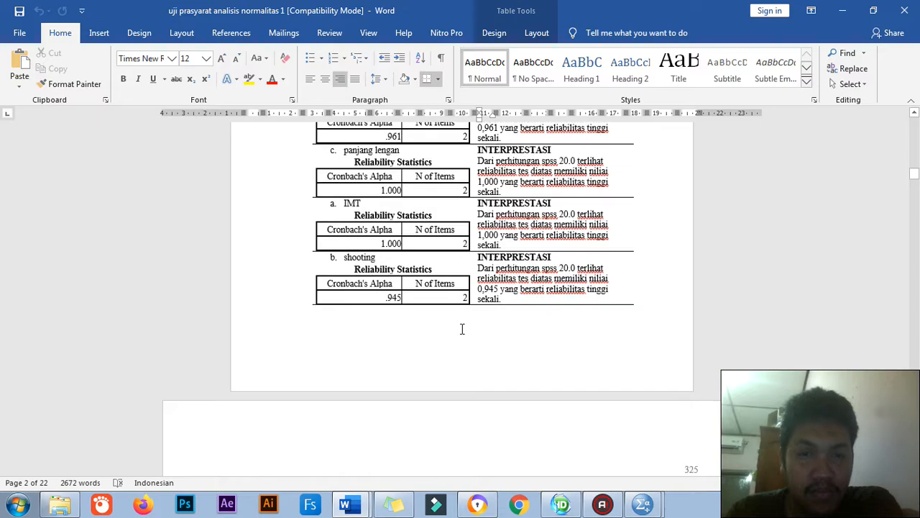
scroll(462, 328, down, 2)
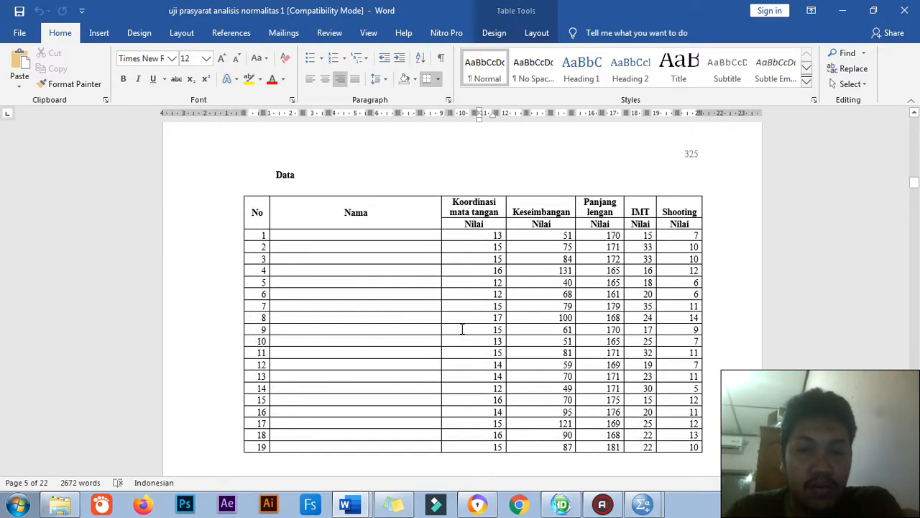
scroll(462, 329, down, 15)
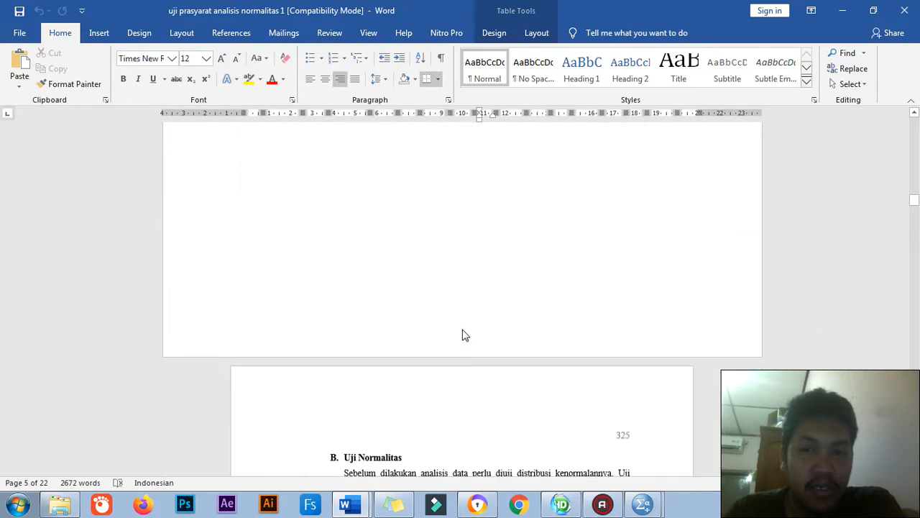
scroll(463, 335, down, 5)
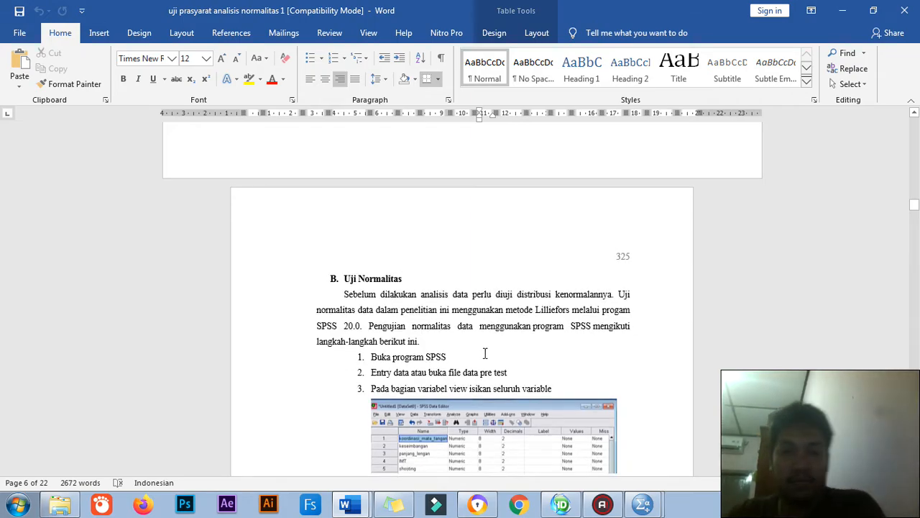
scroll(485, 353, up, 20)
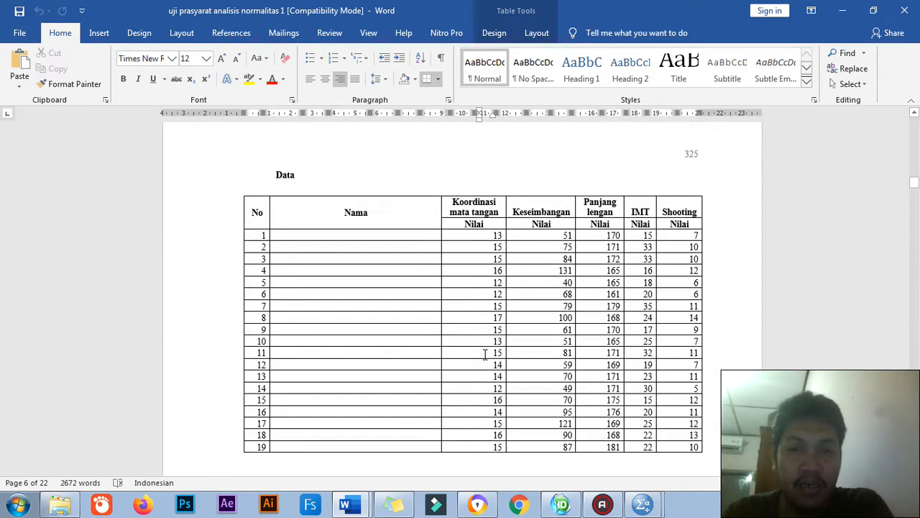
scroll(486, 353, up, 4)
scroll(486, 353, down, 3)
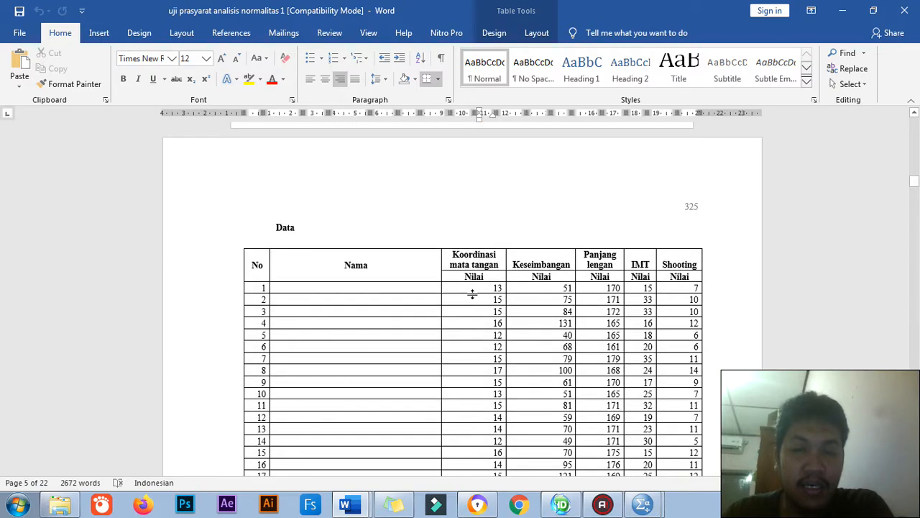
Select the Koordinasi mata tangan Nilai values of rows 1 to 19 in the Data table.
scroll(475, 292, down, 3)
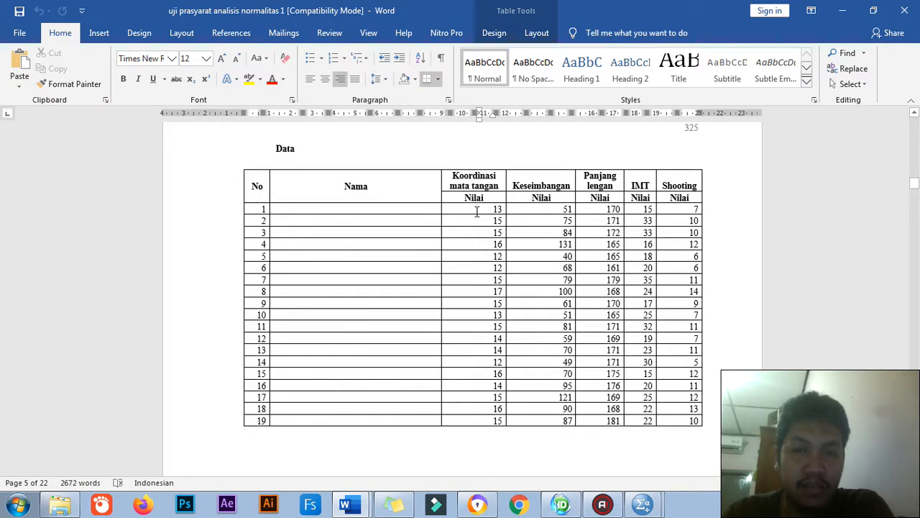
click(476, 211)
scroll(478, 209, down, 2)
scroll(482, 207, up, 2)
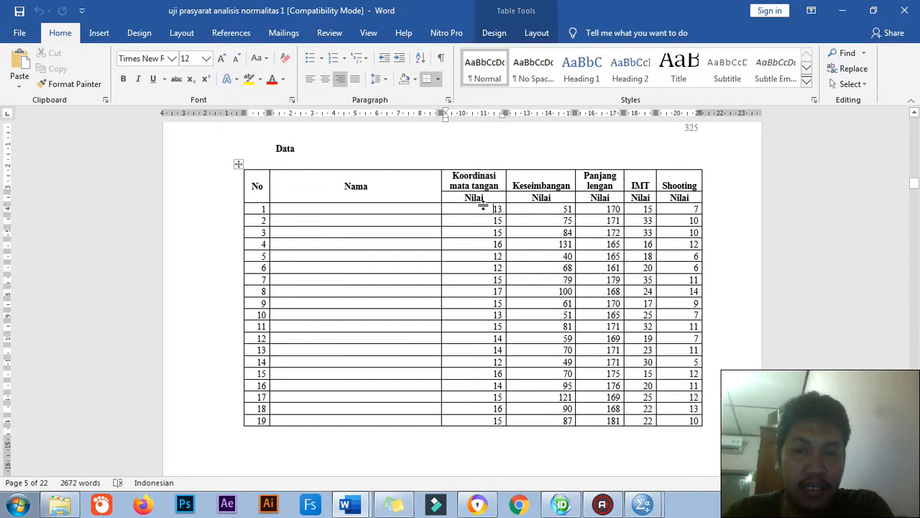
drag(485, 228, 489, 422)
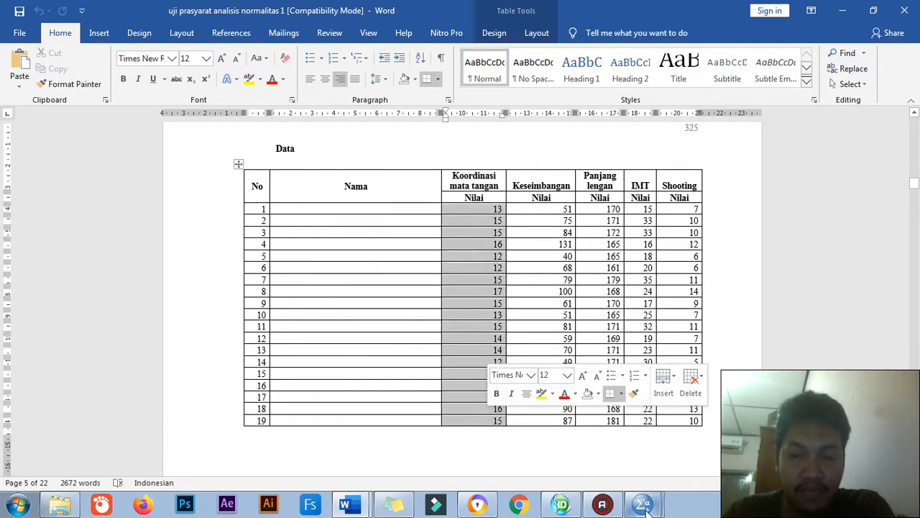
Switch to SPSS, close the reliability output viewer, and bring up the Data Editor.
click(643, 504)
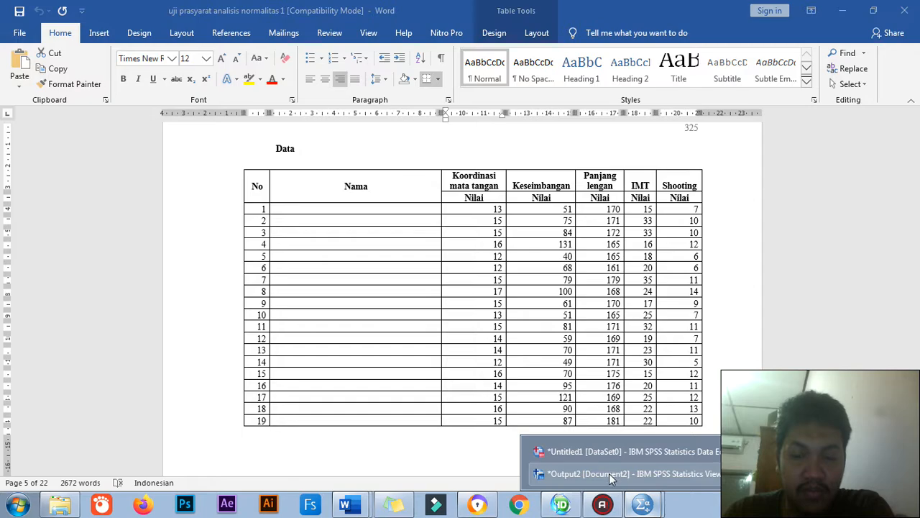
click(609, 473)
click(750, 75)
click(459, 272)
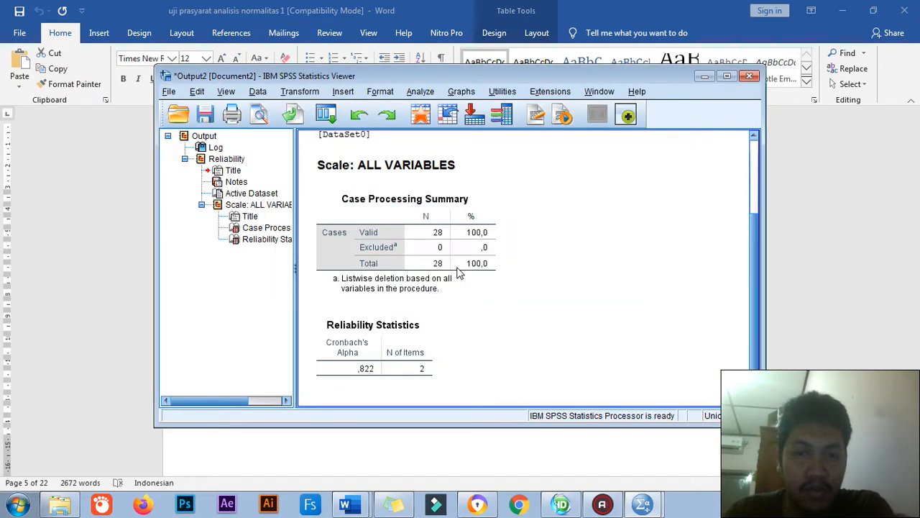
click(636, 451)
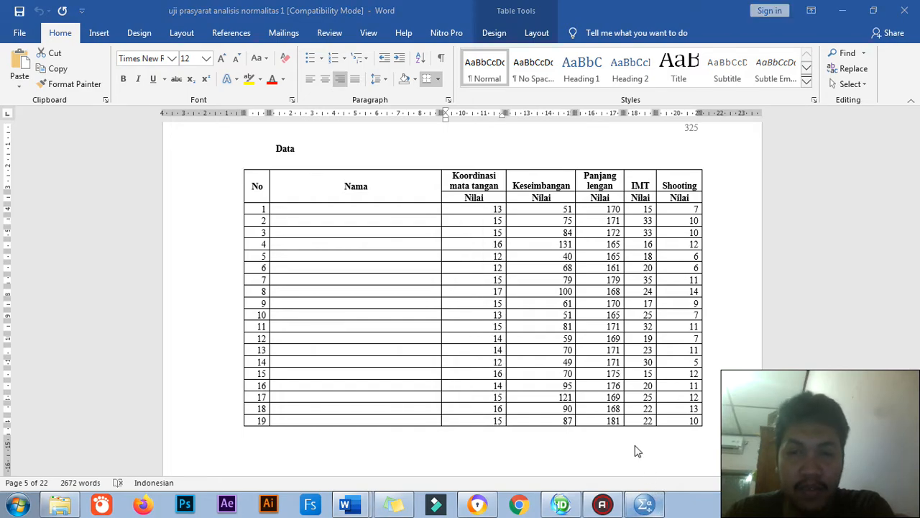
click(647, 504)
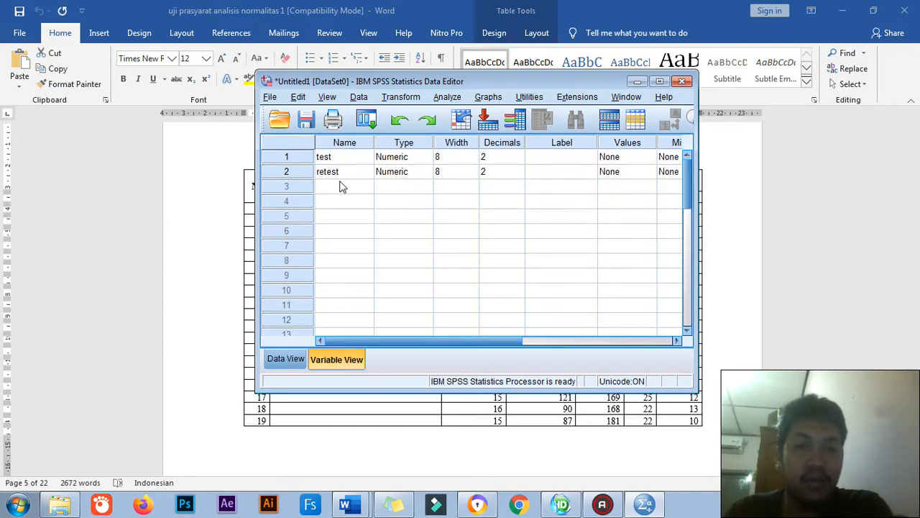
Try to erase the names of the test and retest variables in the variable list.
click(326, 158)
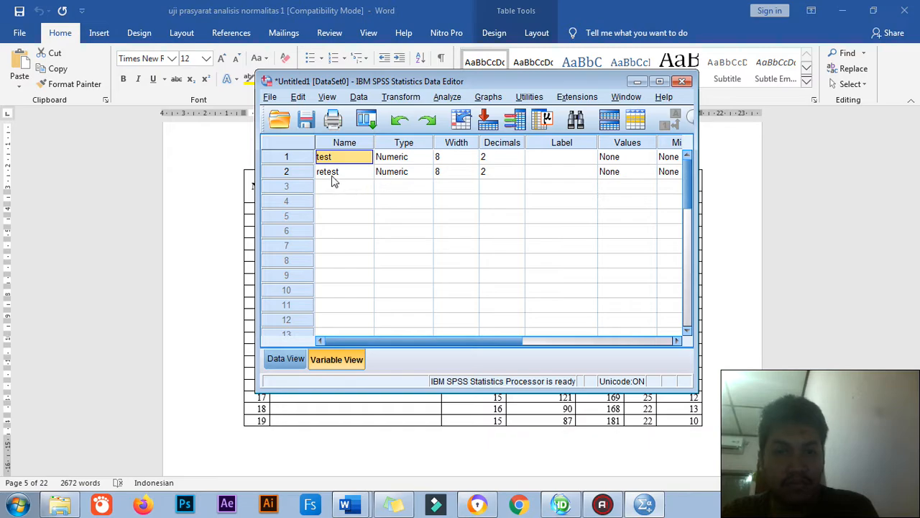
key(BackSpace)
click(334, 173)
key(BackSpace)
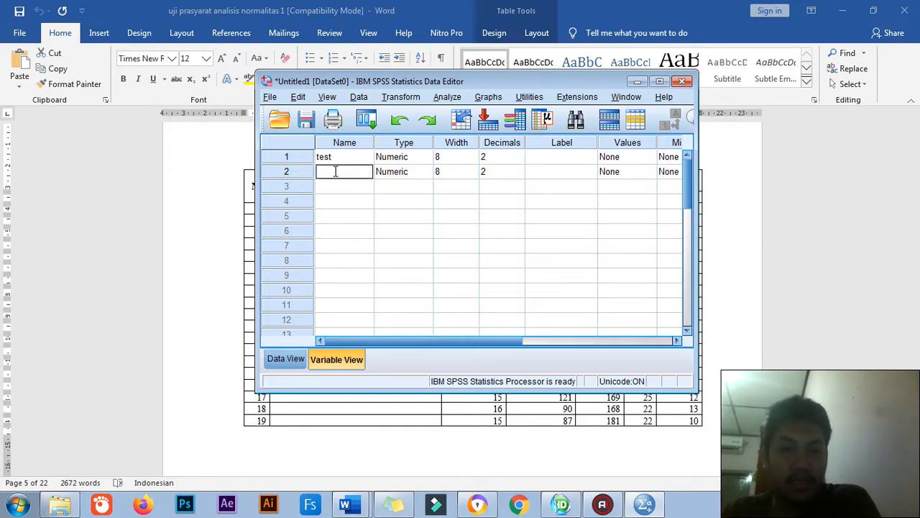
key(Up)
key(BackSpace)
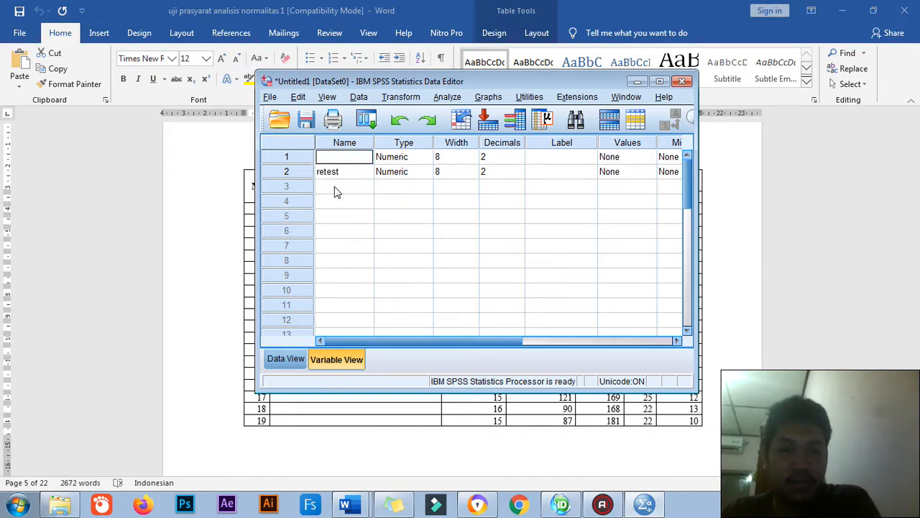
click(302, 359)
click(335, 359)
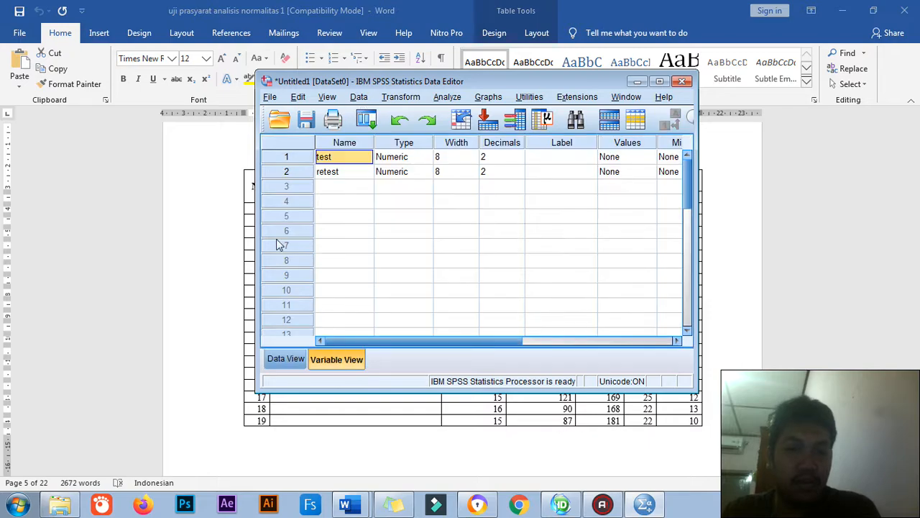
Delete the test and retest variables from the dataset.
click(291, 162)
shift+click(293, 173)
right_click(293, 173)
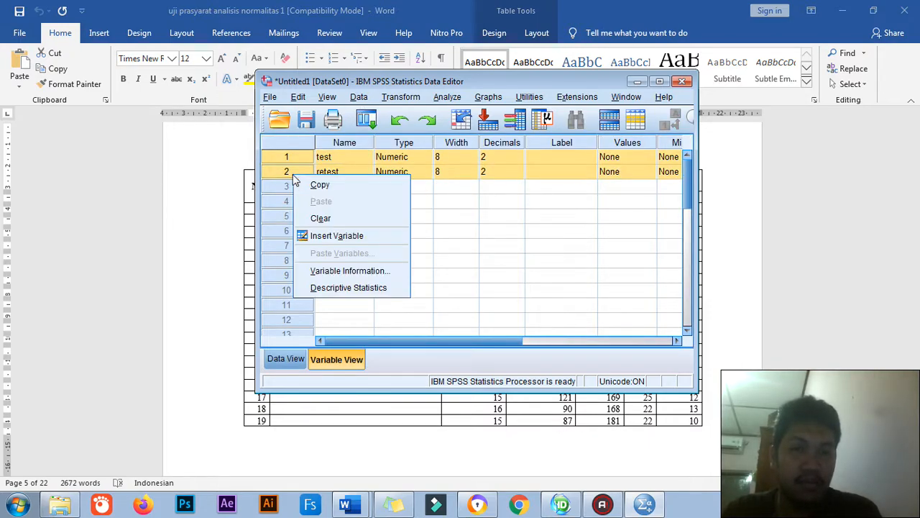
click(332, 219)
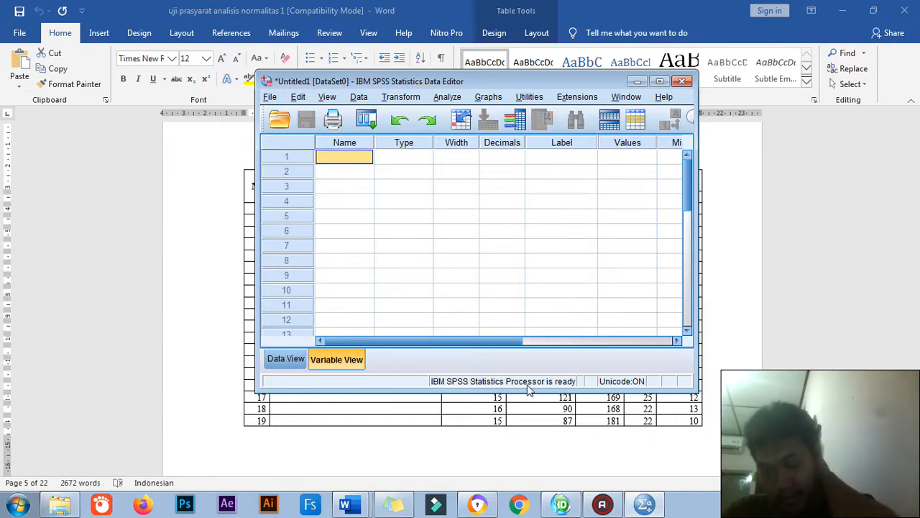
Return to the Word document and read the Uji Normalitas steps on defining the variables and running Explore.
click(396, 452)
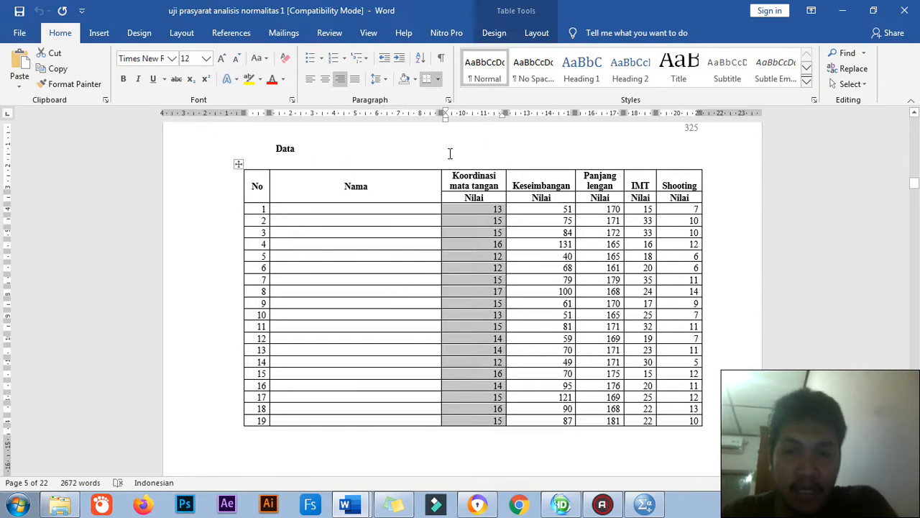
scroll(552, 256, down, 10)
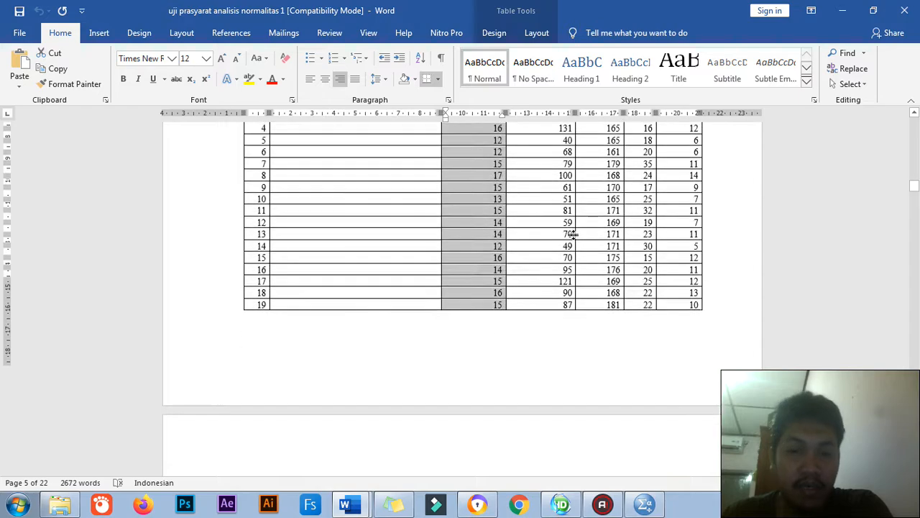
scroll(450, 299, down, 8)
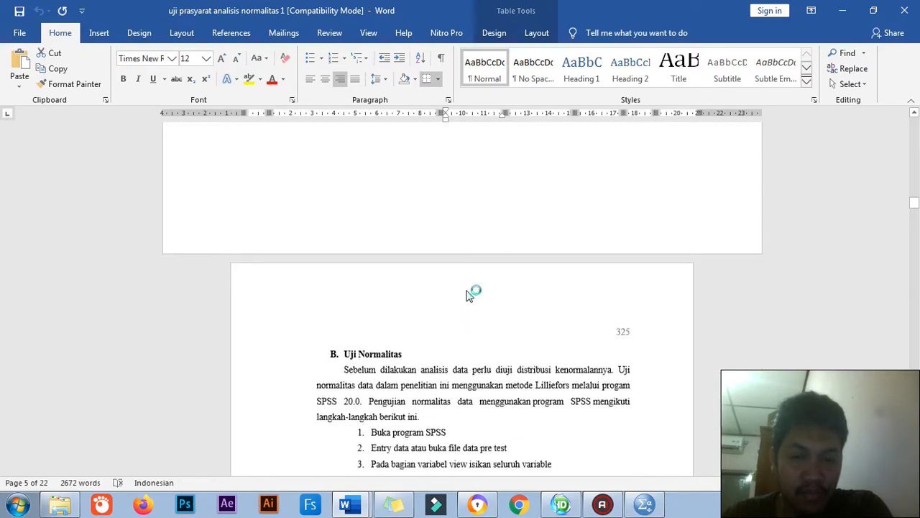
click(414, 310)
scroll(414, 310, down, 4)
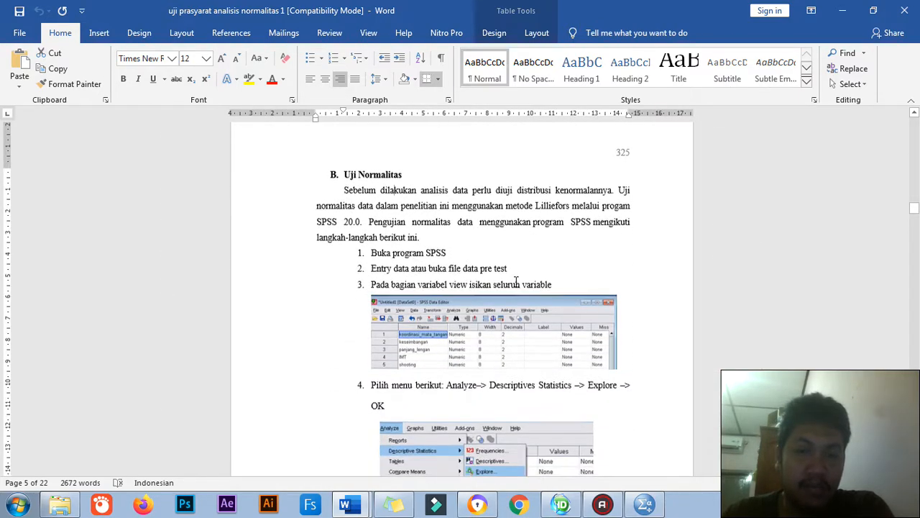
scroll(437, 280, down, 4)
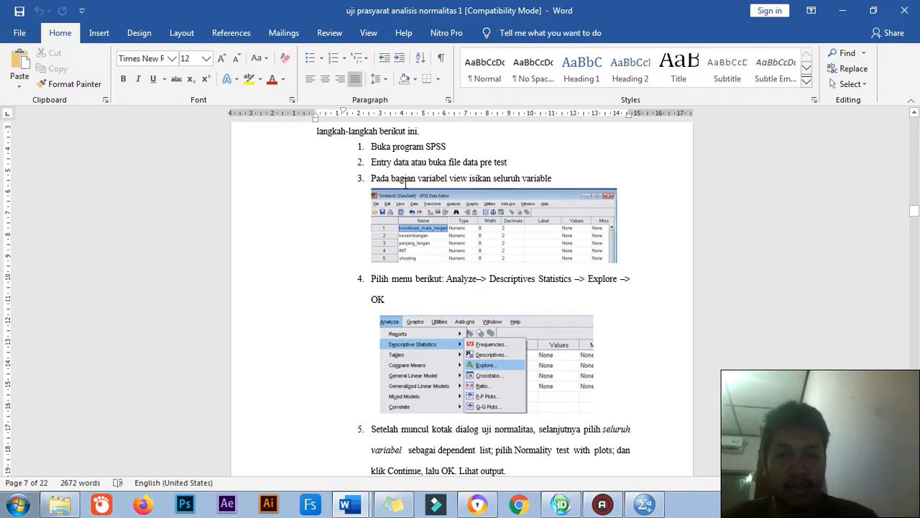
Return to rows 20 to 28 of the Word Data table and place the SPSS Data Editor beside its column headings.
click(644, 504)
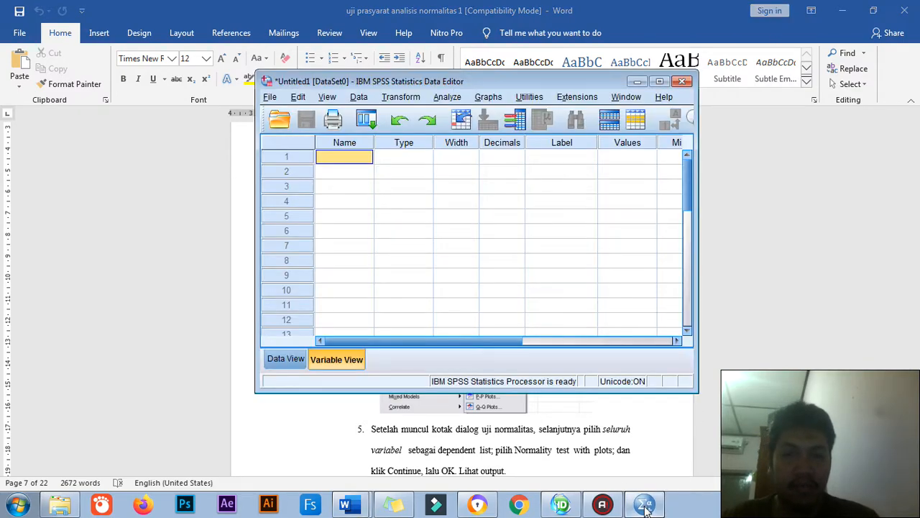
click(808, 256)
scroll(583, 248, up, 8)
scroll(583, 252, up, 6)
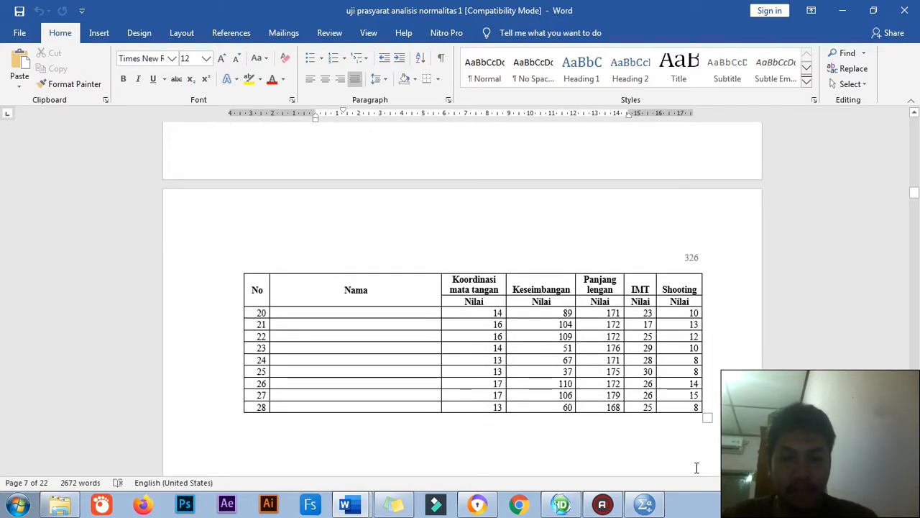
click(647, 505)
drag(503, 85, 208, 89)
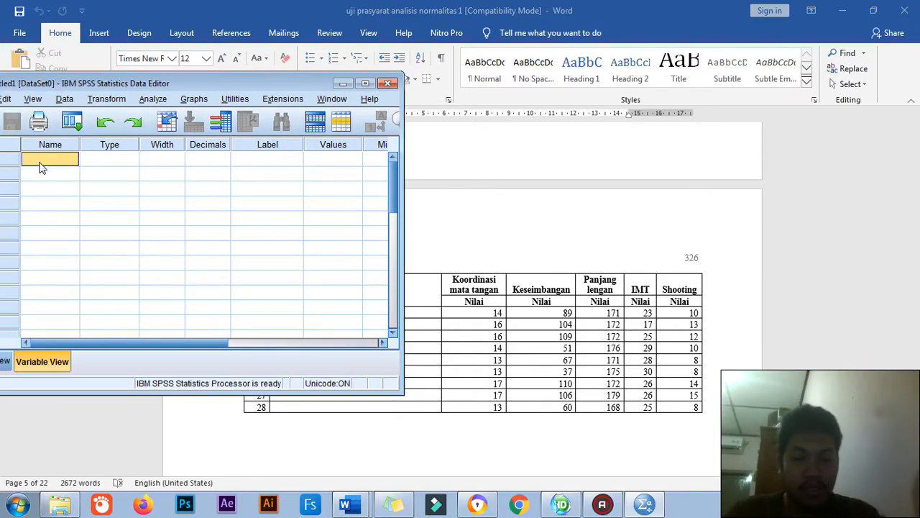
Define the first two variables with the names komt and kes.
text(komt)
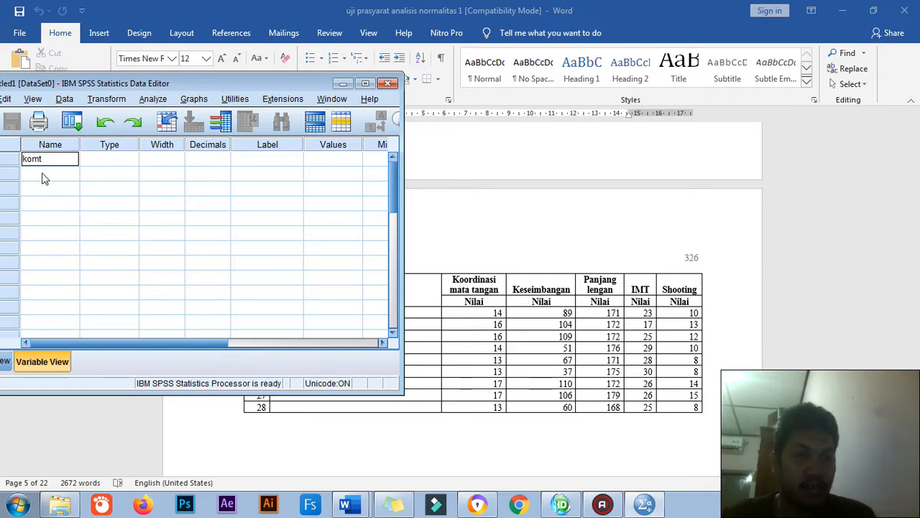
click(41, 178)
drag(89, 88, 185, 92)
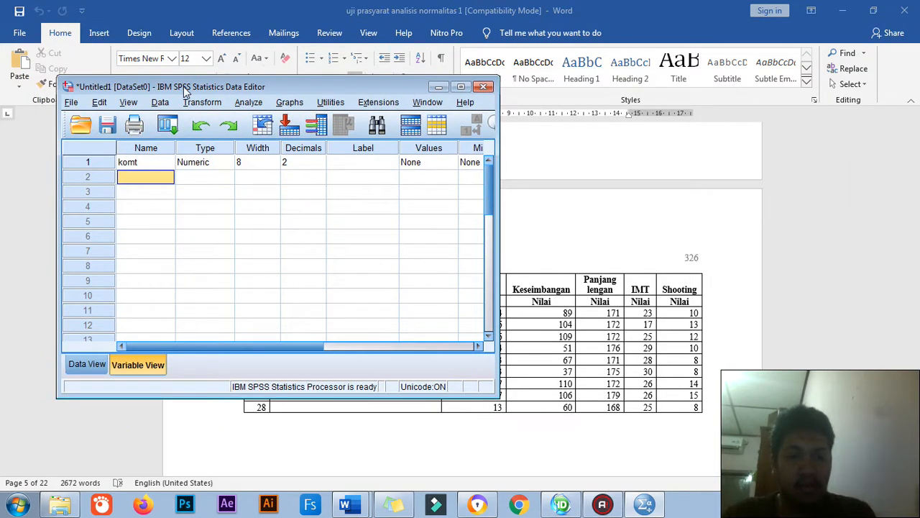
text(kes)
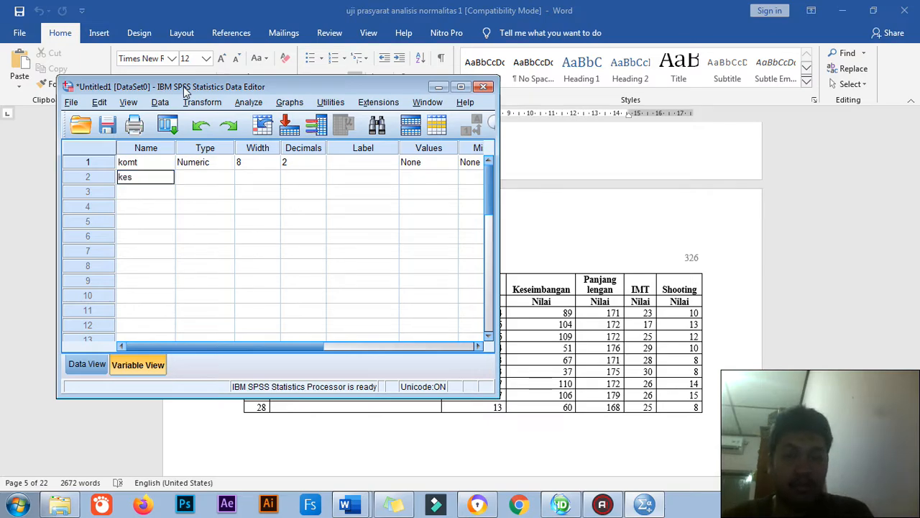
click(126, 197)
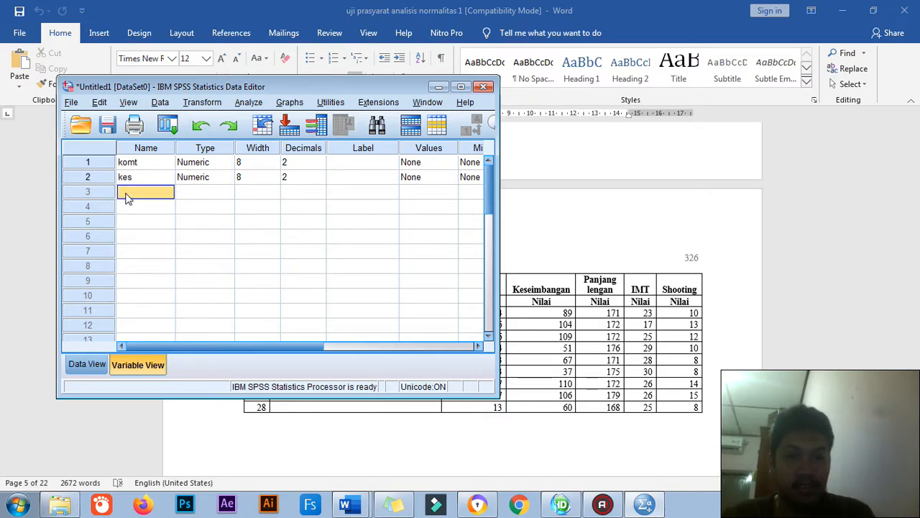
Define three more variables named PL, IMT and sho, and display the data grid.
text(P)
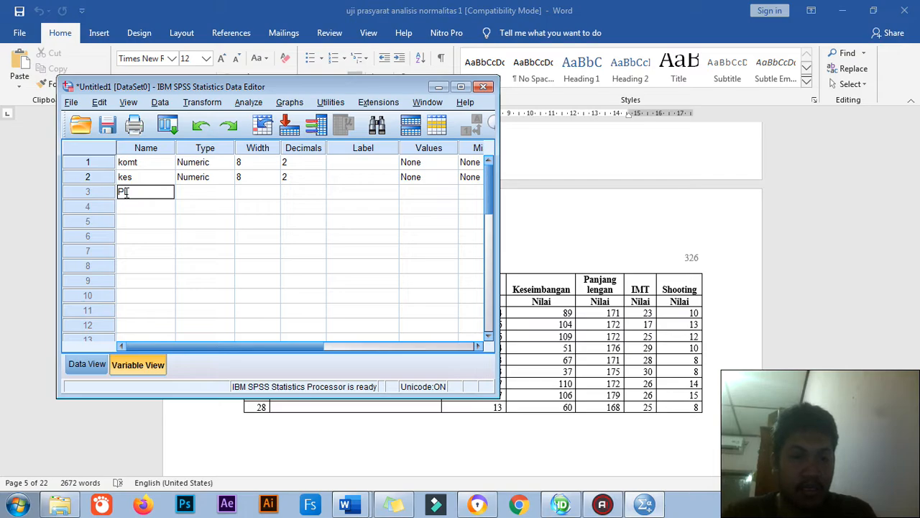
text(L)
click(131, 207)
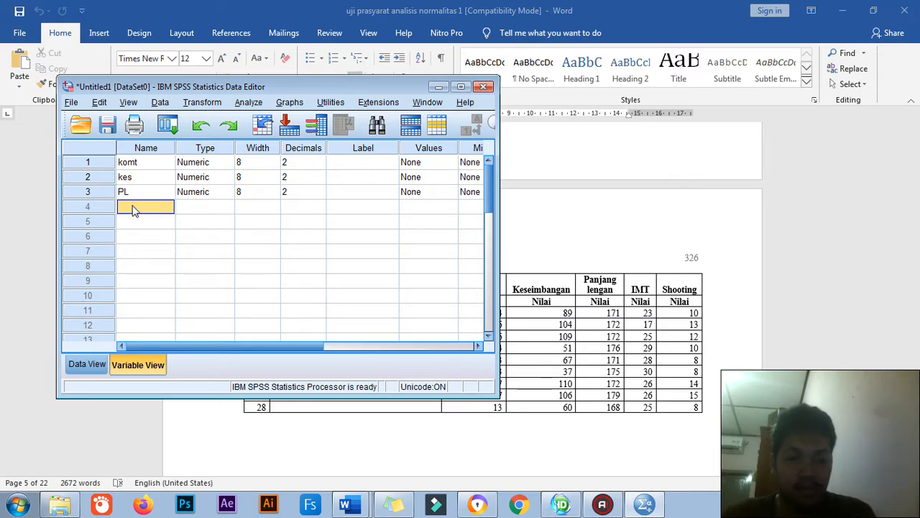
click(133, 206)
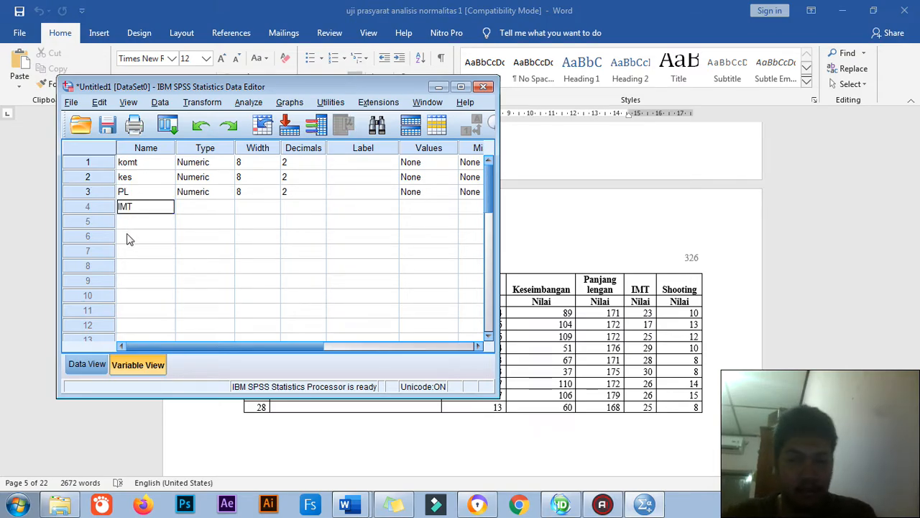
click(132, 224)
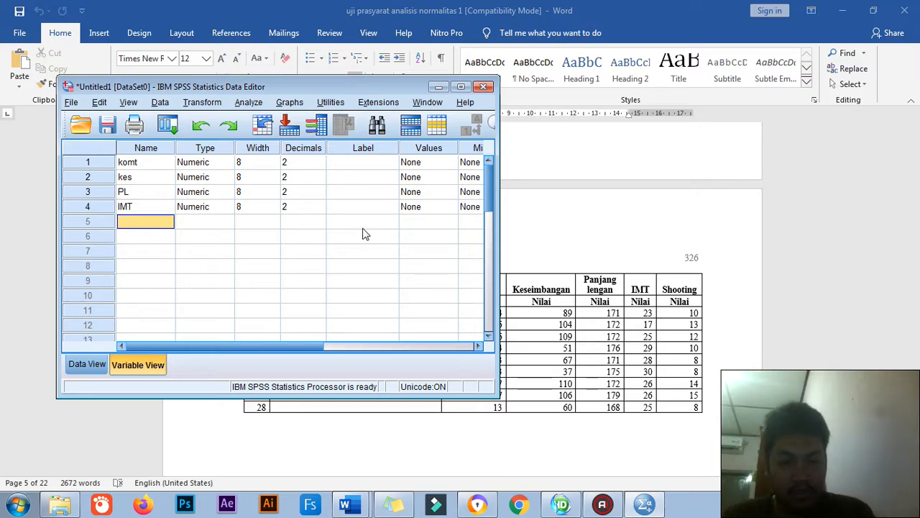
text(sho)
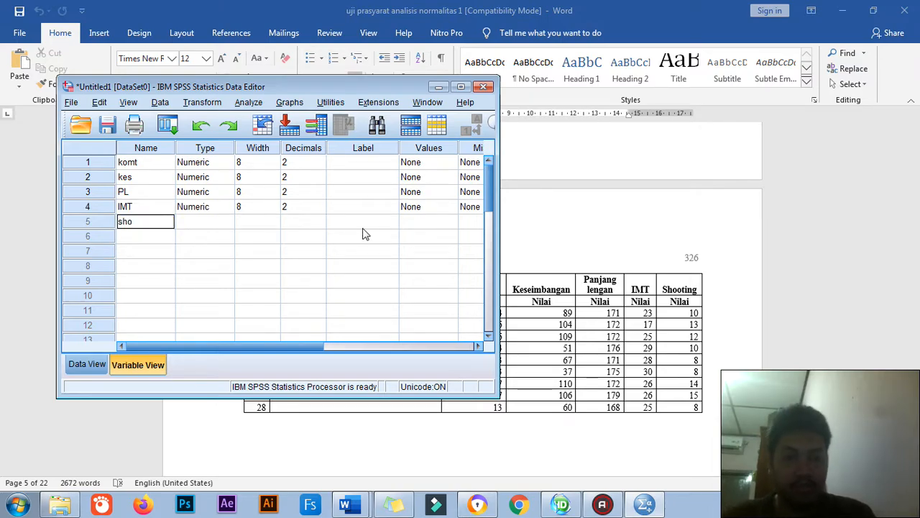
click(76, 365)
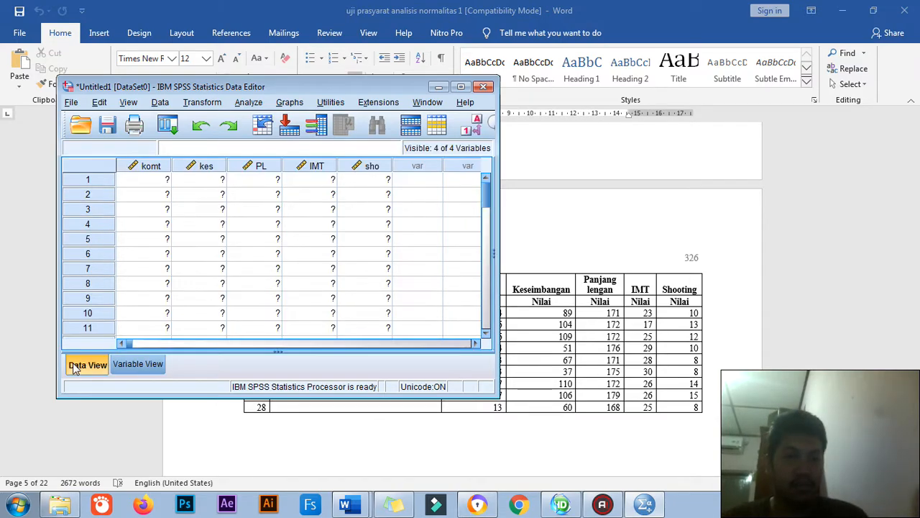
Return to Word and select the Nilai values of all five variables in the Data table through row 28.
click(571, 355)
scroll(495, 303, up, 4)
scroll(495, 303, up, 5)
mouse_move(491, 238)
mouse_down()
mouse_move(517, 333)
mouse_move(618, 421)
mouse_move(707, 407)
mouse_move(695, 407)
mouse_up()
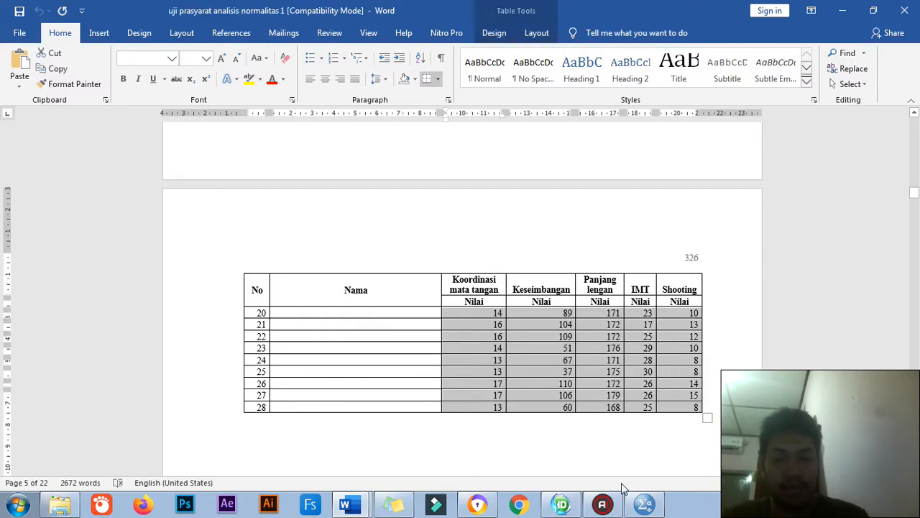
Switch to SPSS, check the list of five variables, and return to the data grid.
click(645, 504)
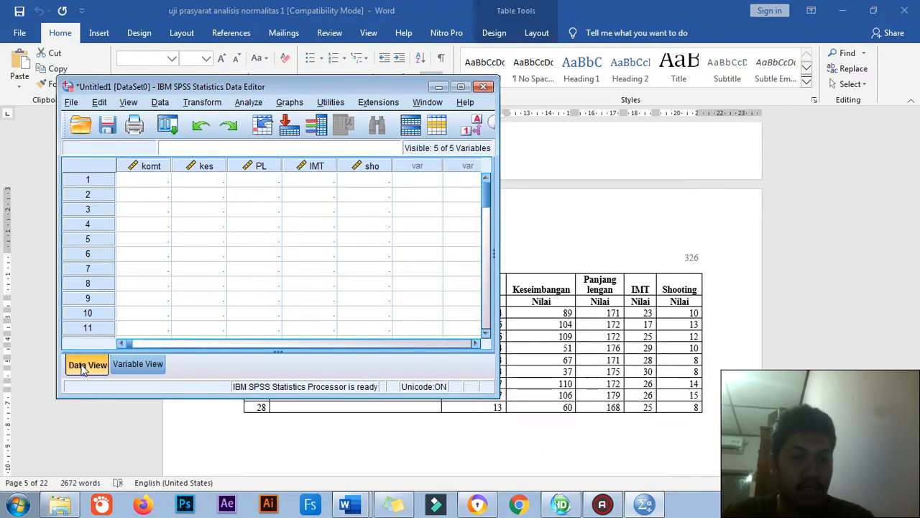
click(128, 365)
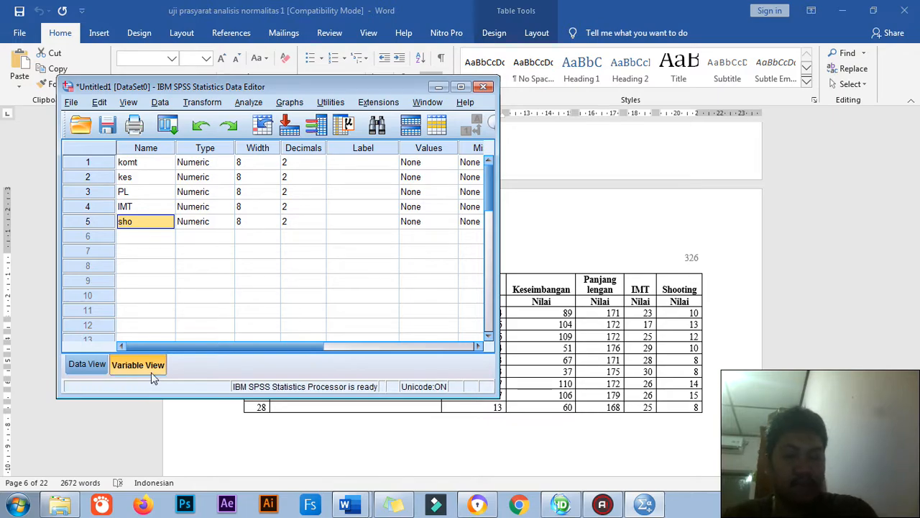
click(85, 364)
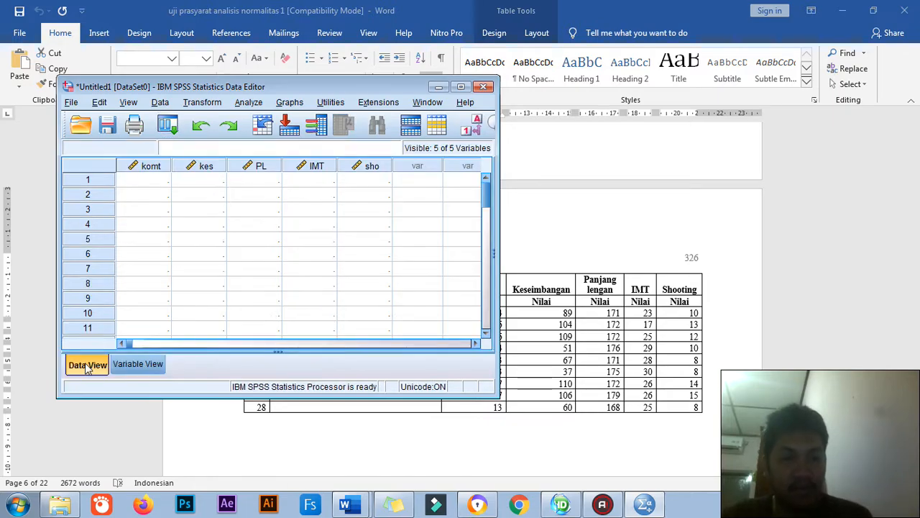
Paste the copied Nilai values into the data grid starting at row 1 of komt.
click(152, 182)
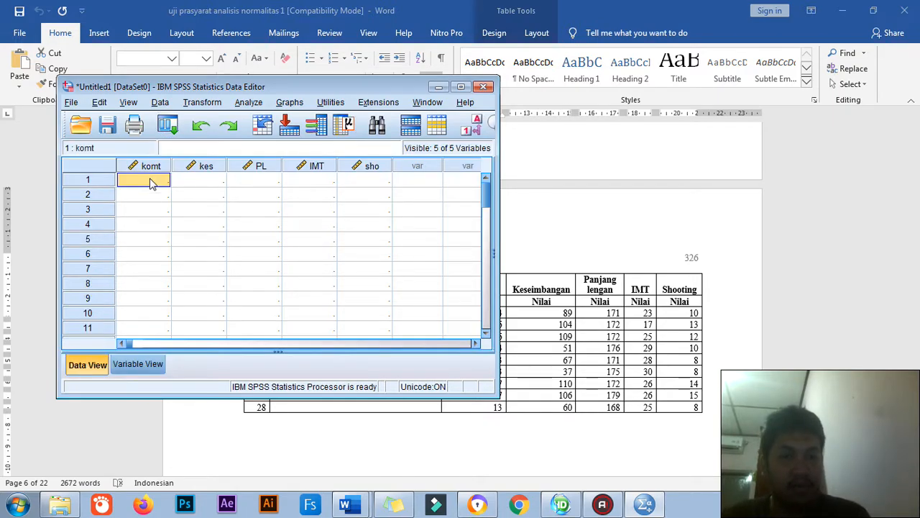
right_click(152, 184)
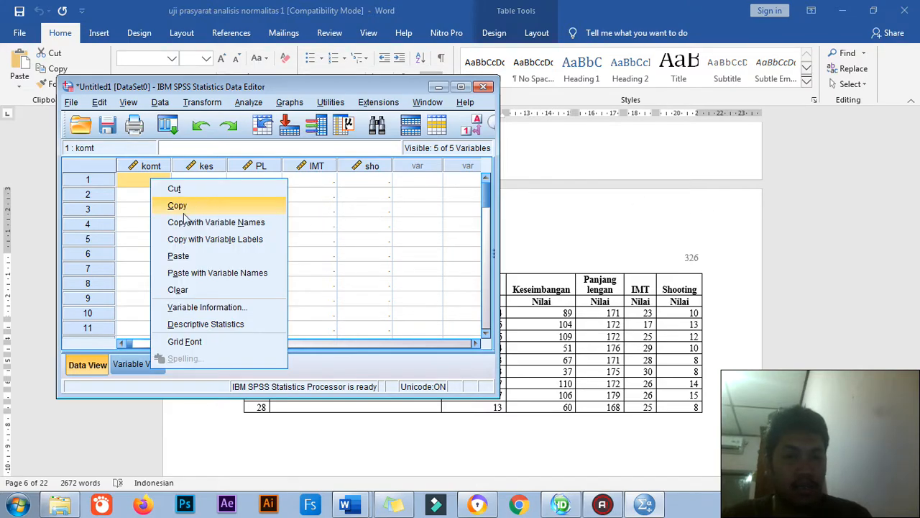
click(177, 257)
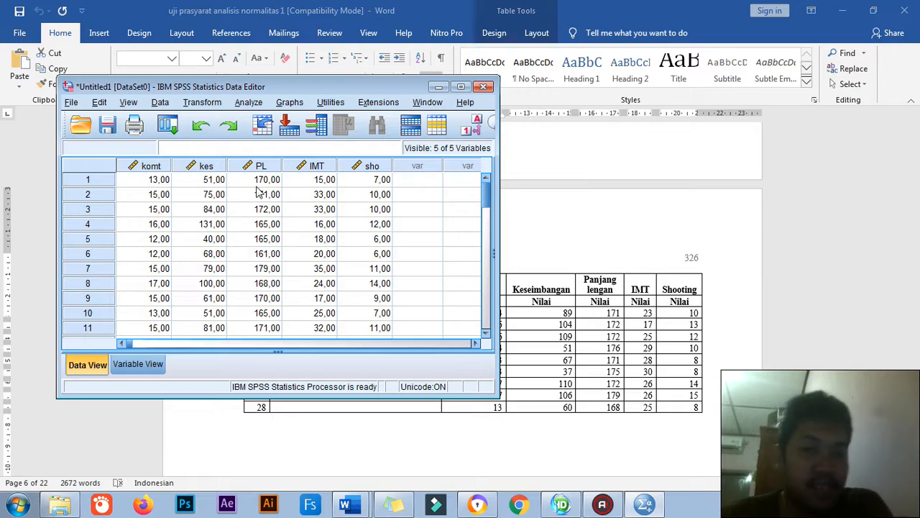
drag(295, 90, 475, 62)
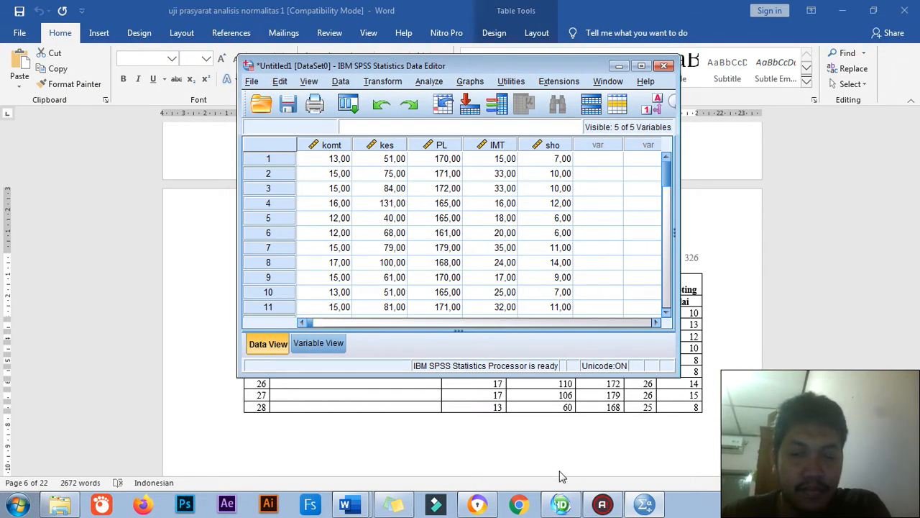
Return to Word and read the guide's steps 4 and 5 on running the Explore analysis.
click(466, 446)
scroll(527, 367, down, 20)
scroll(391, 255, up, 2)
scroll(512, 265, down, 3)
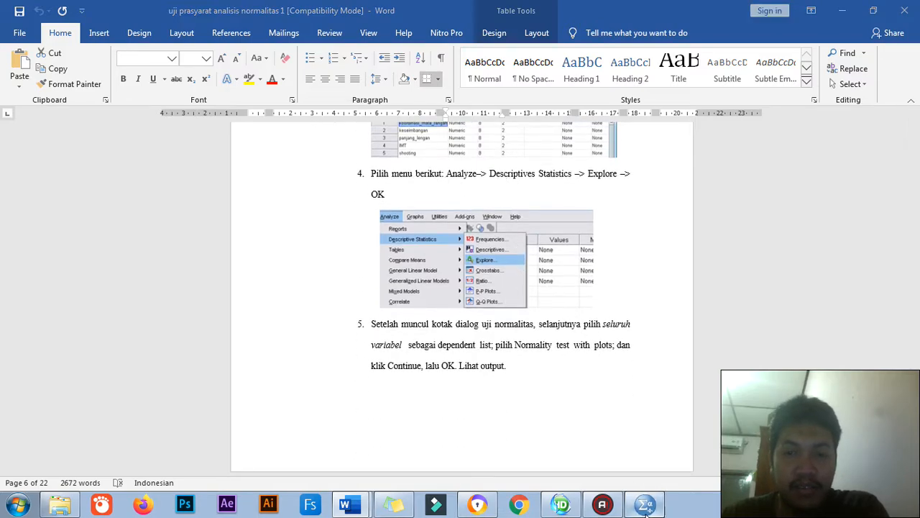
Switch to SPSS and open the Explore analysis from the descriptive statistics.
click(645, 504)
drag(533, 56, 583, 192)
click(483, 220)
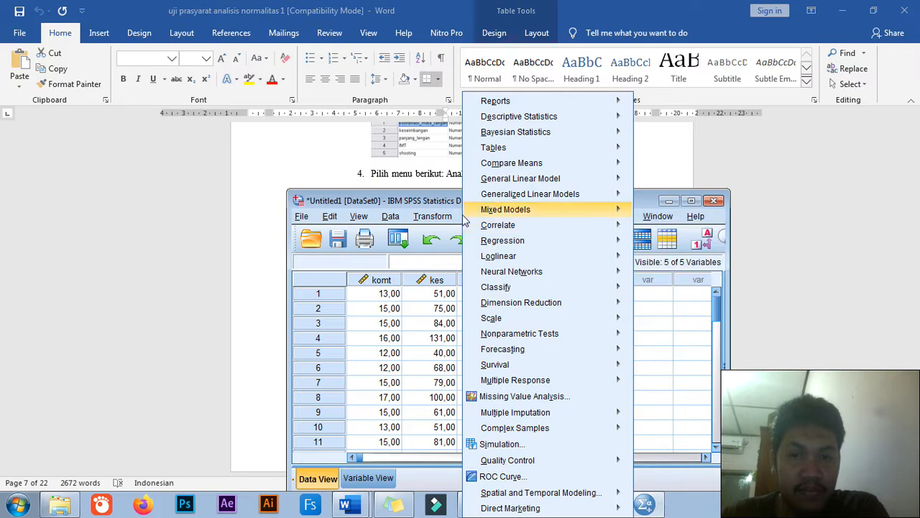
mouse_move(458, 218)
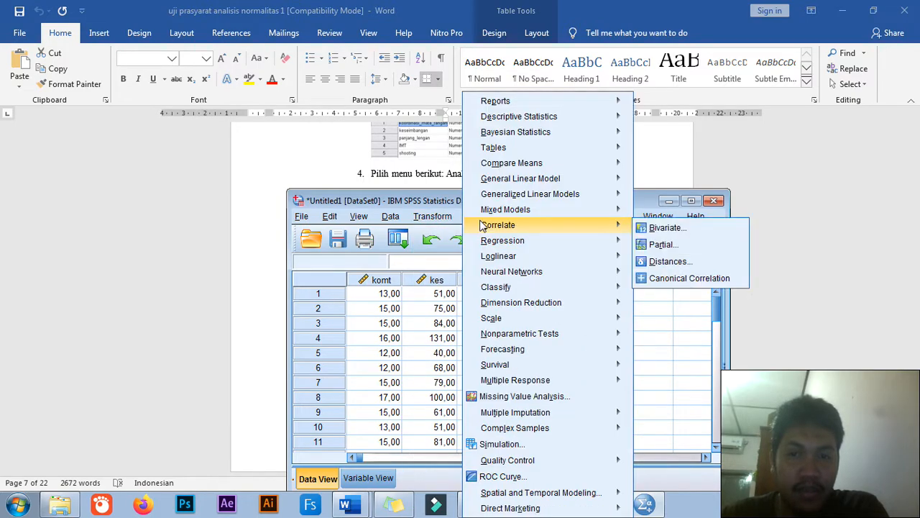
mouse_move(547, 121)
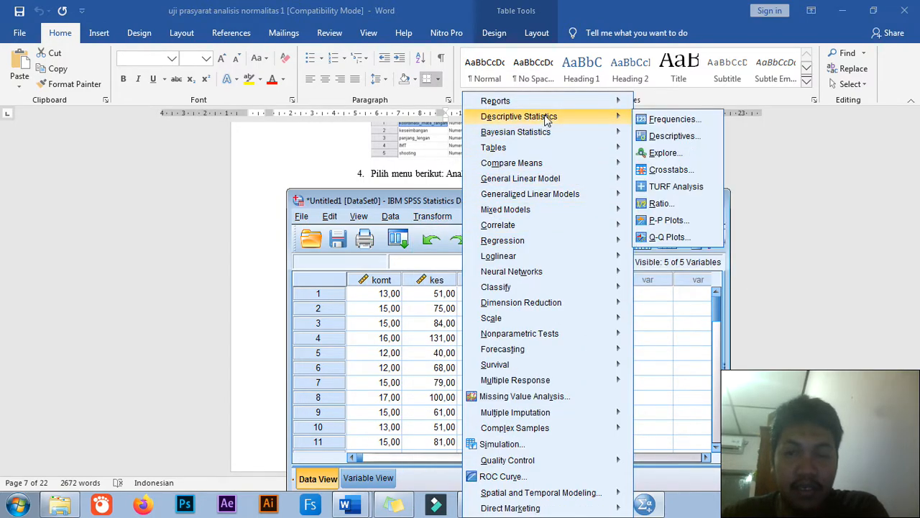
click(664, 153)
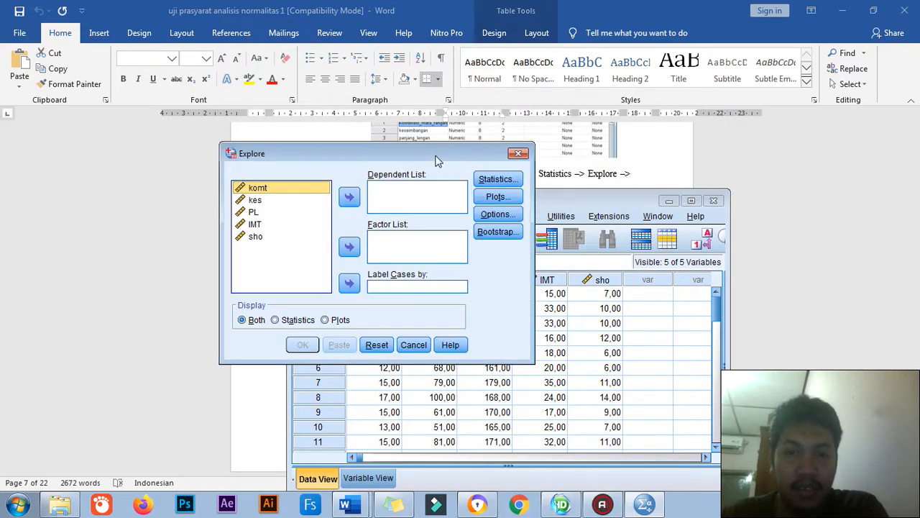
Move the Explore dialog and data window aside, and check the guide's example Explore and Plots settings in Word.
drag(442, 153, 311, 164)
drag(527, 201, 775, 148)
click(468, 367)
scroll(463, 363, down, 10)
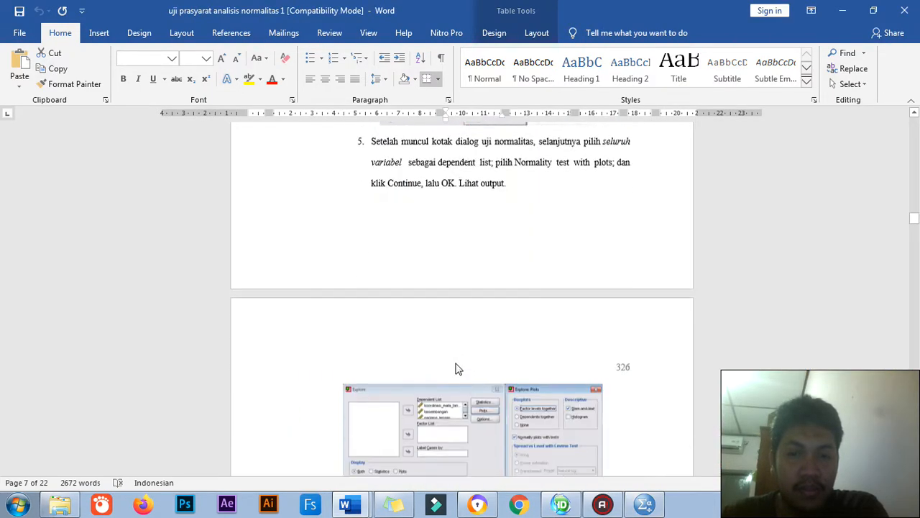
scroll(455, 359, down, 2)
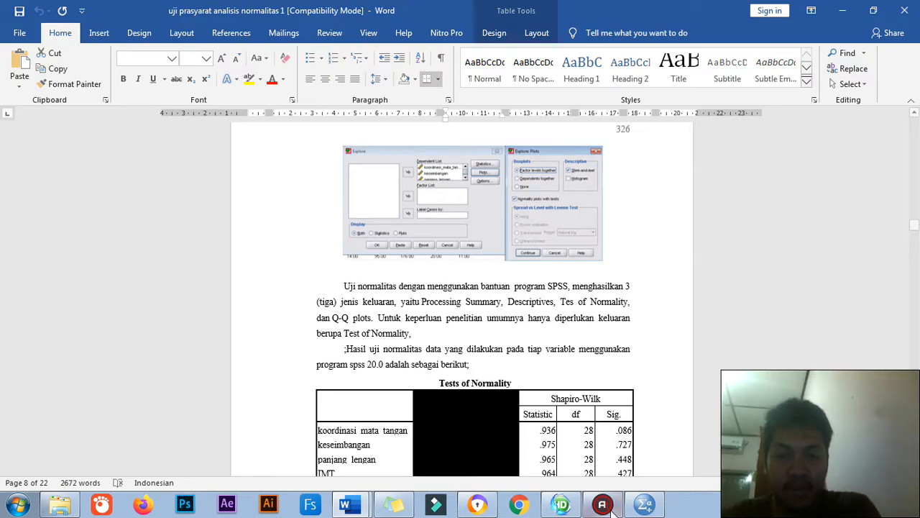
Switch back to SPSS and add komt, kes, PL, IMT and sho to the Explore analysis's Dependent List.
click(645, 505)
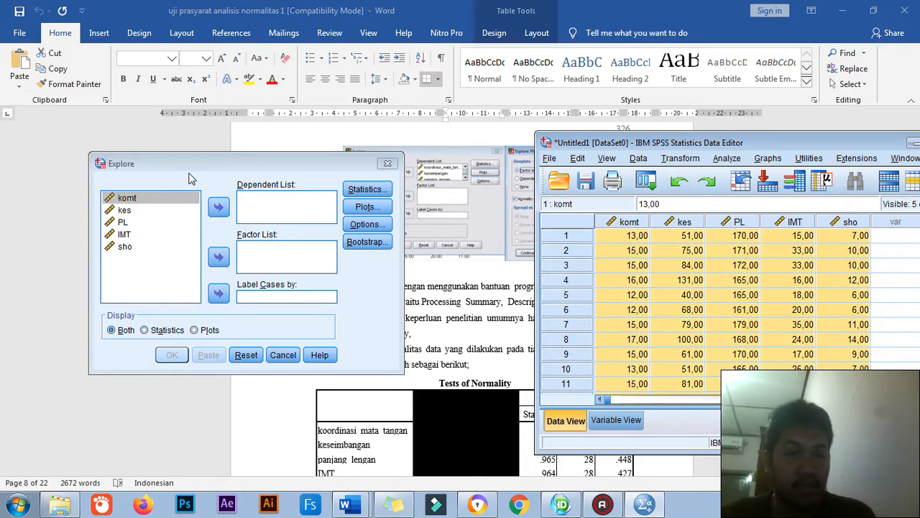
click(154, 198)
key(ctrl+a)
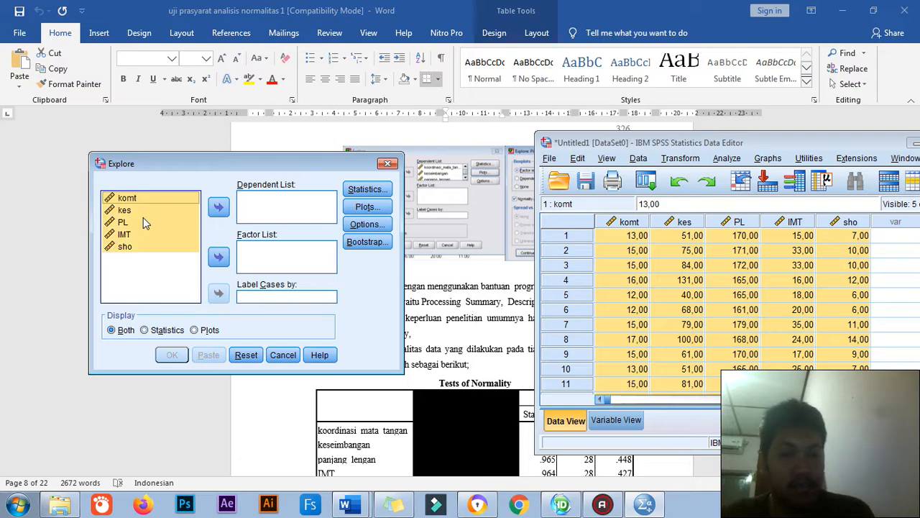
click(219, 208)
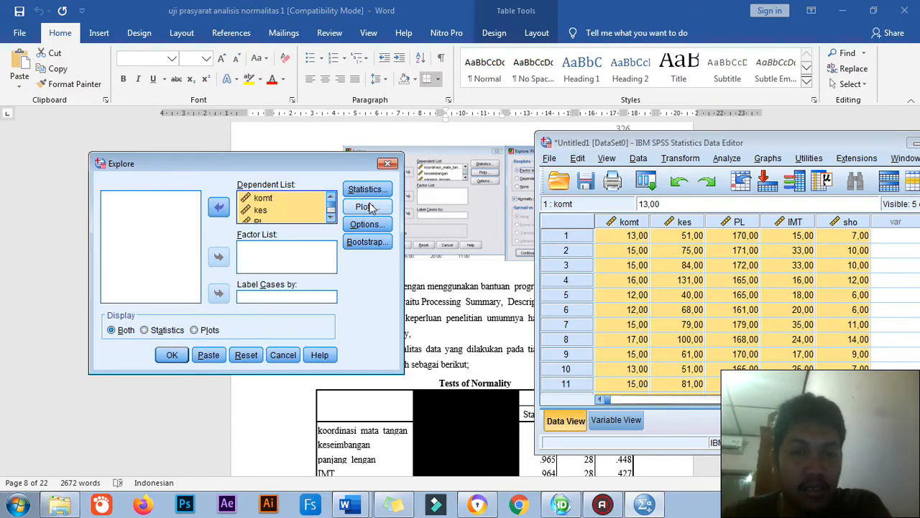
Enable Normality plots with tests in the Explore plot settings and run the analysis.
click(365, 207)
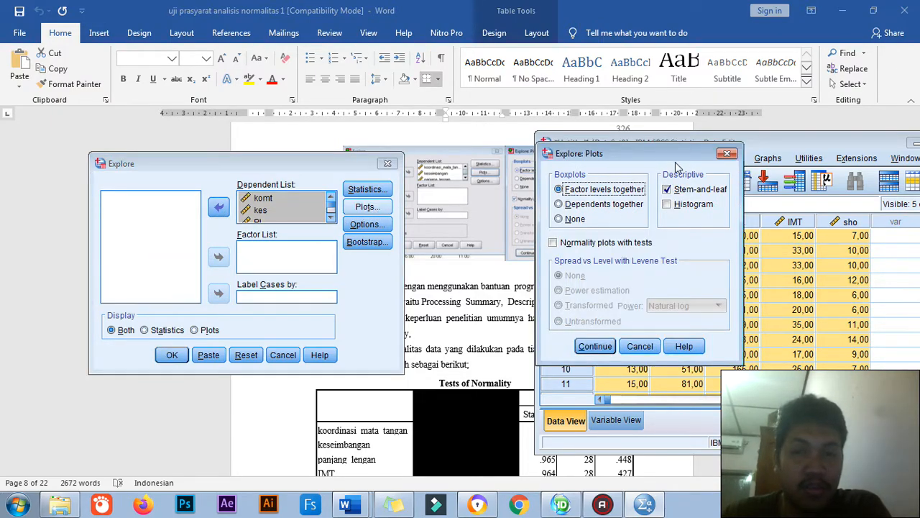
drag(669, 161, 519, 165)
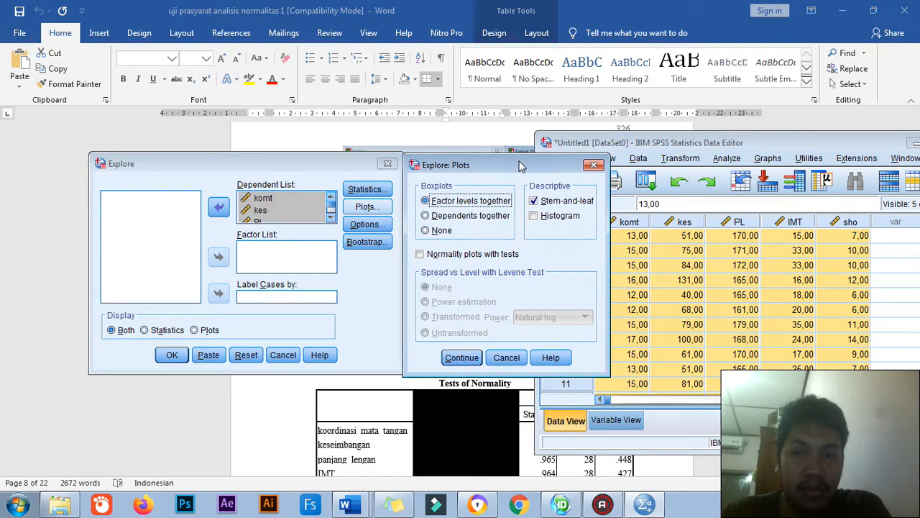
click(421, 254)
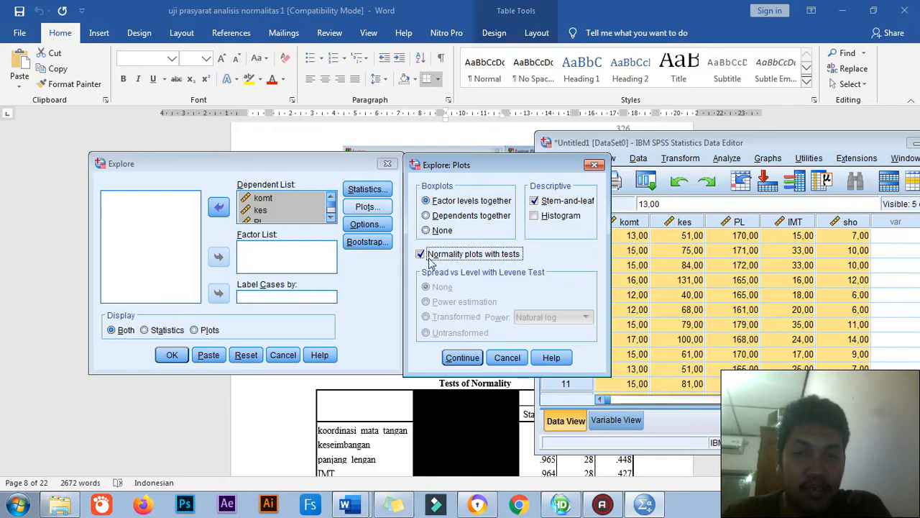
click(464, 358)
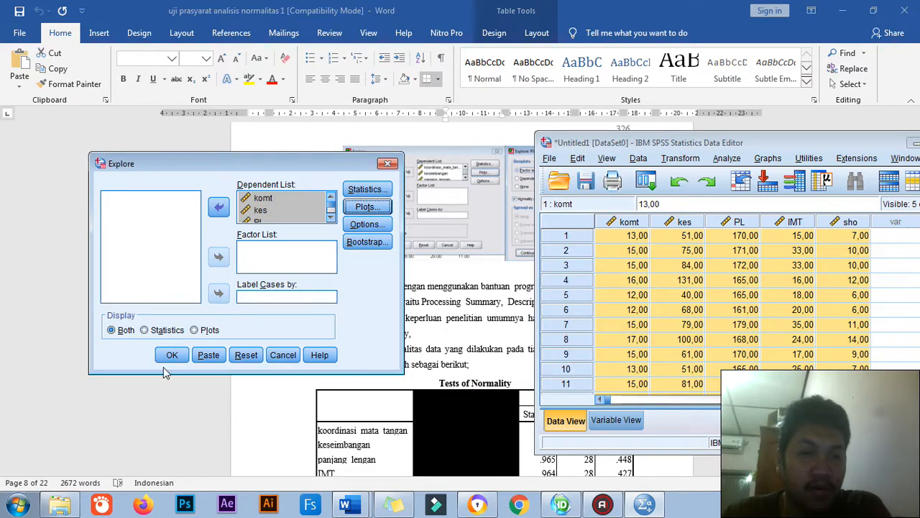
click(172, 357)
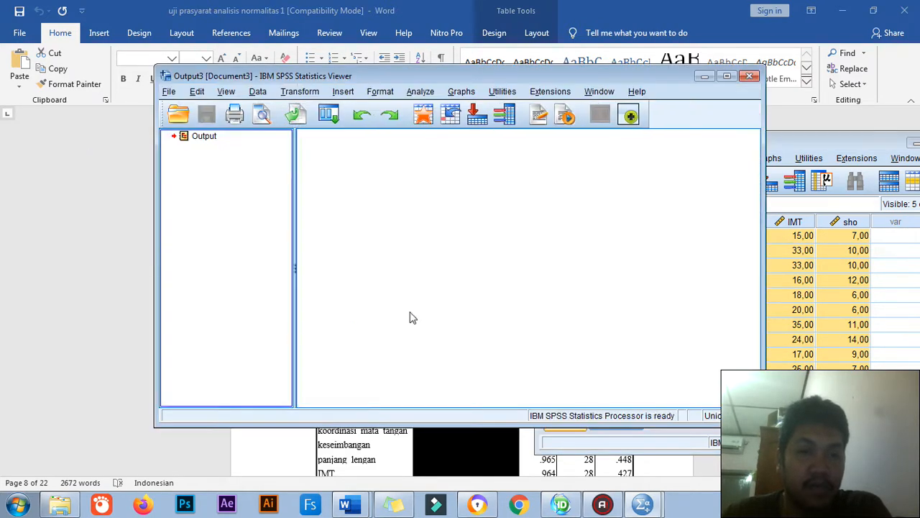
Minimize the data window, reposition the output viewer, and display its Tests of Normality table.
click(864, 146)
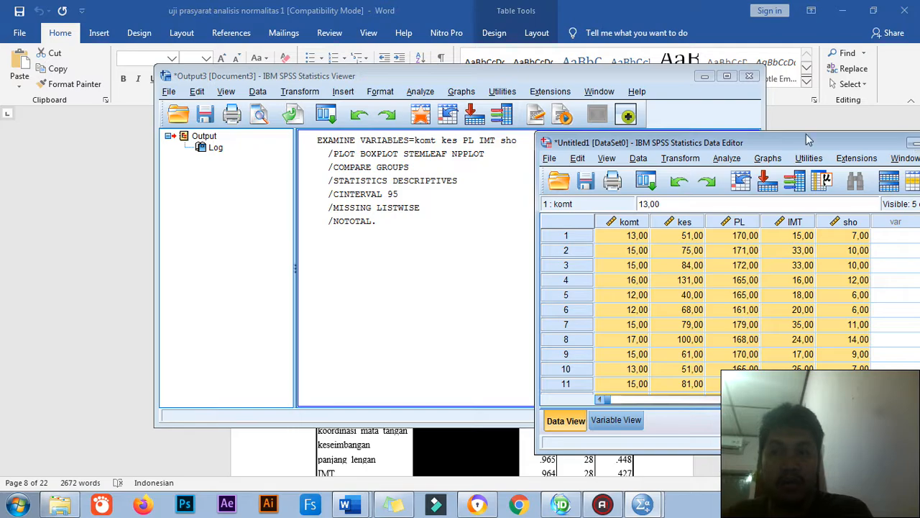
click(914, 144)
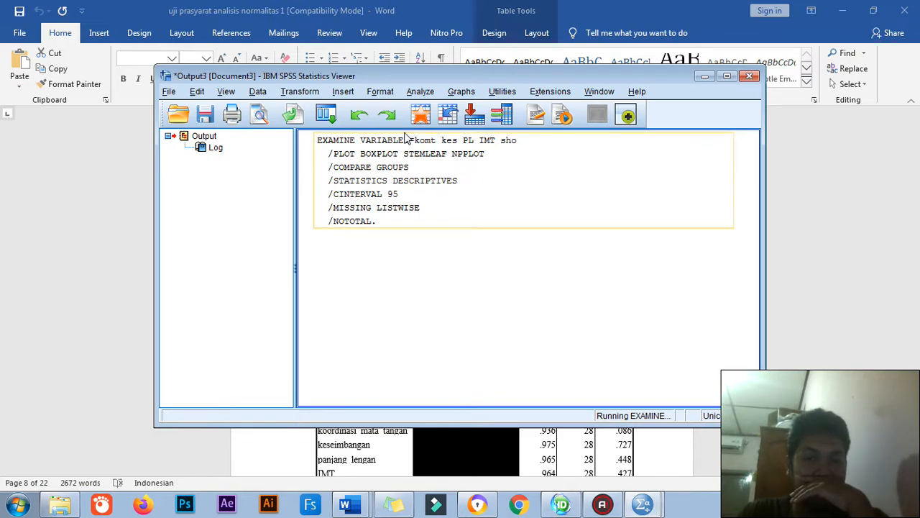
drag(430, 75, 424, 300)
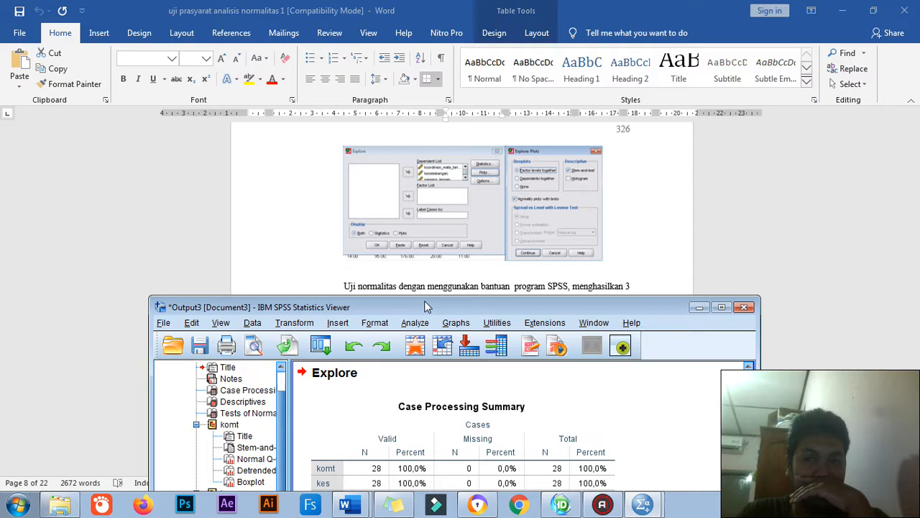
drag(424, 300, 438, 16)
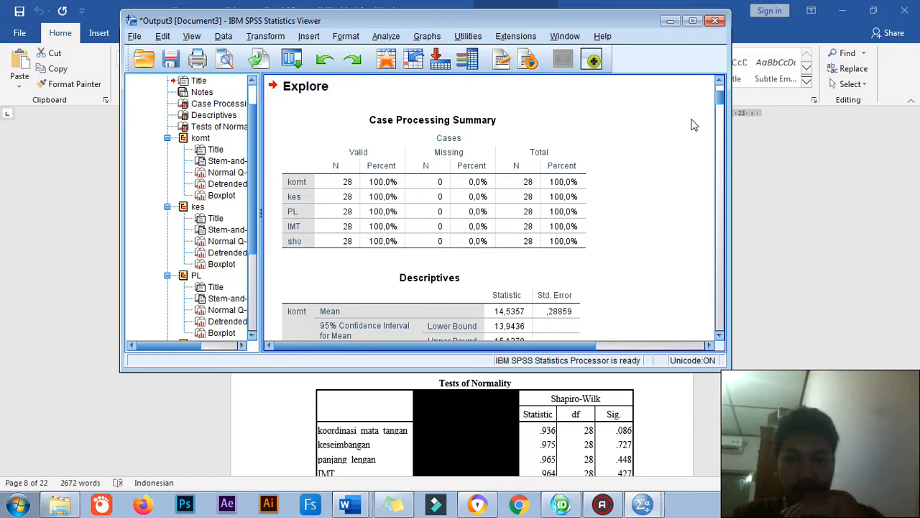
drag(719, 101, 716, 163)
click(523, 281)
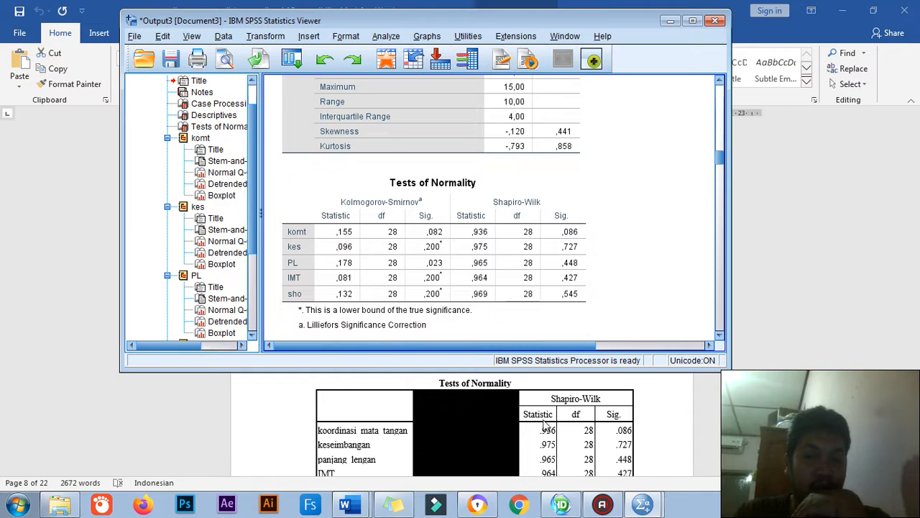
Minimize the output viewer and examine the Shapiro-Wilk columns of the Tests of Normality table in Word.
click(676, 23)
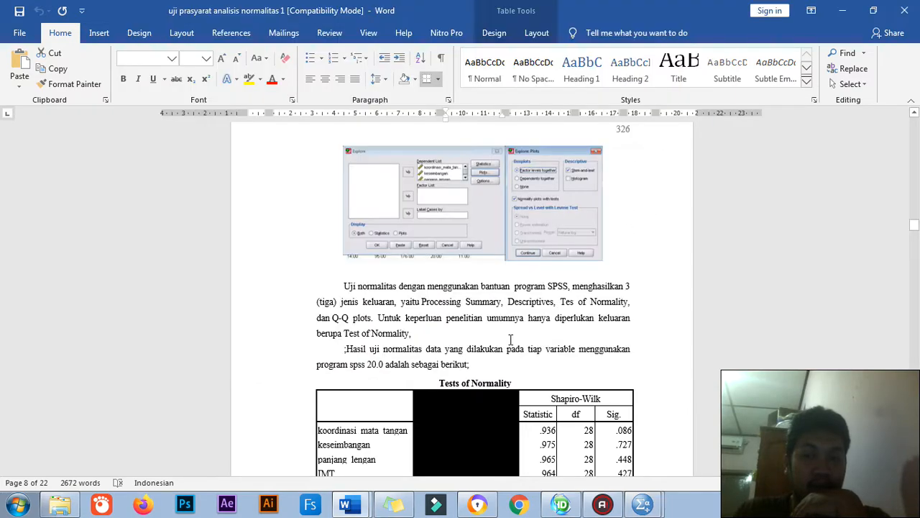
scroll(529, 250, down, 3)
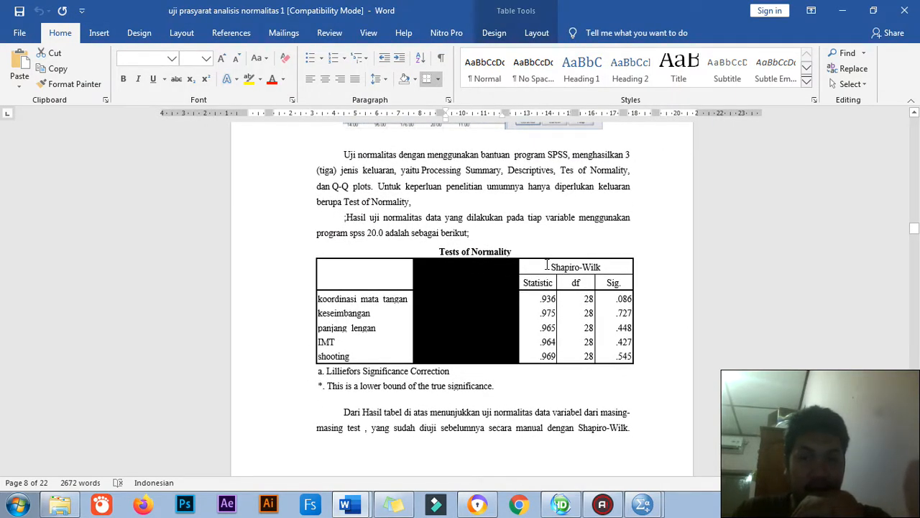
mouse_move(574, 280)
mouse_down()
mouse_move(611, 302)
mouse_move(615, 327)
mouse_up()
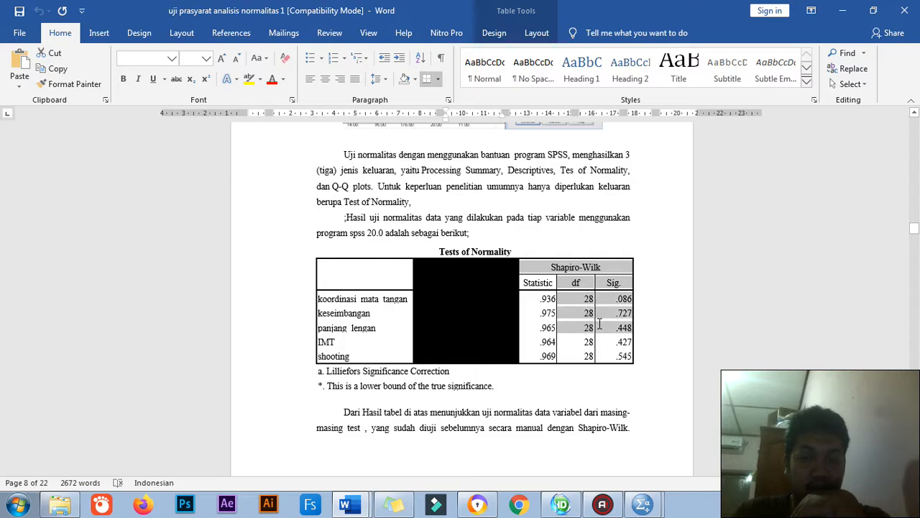
click(543, 268)
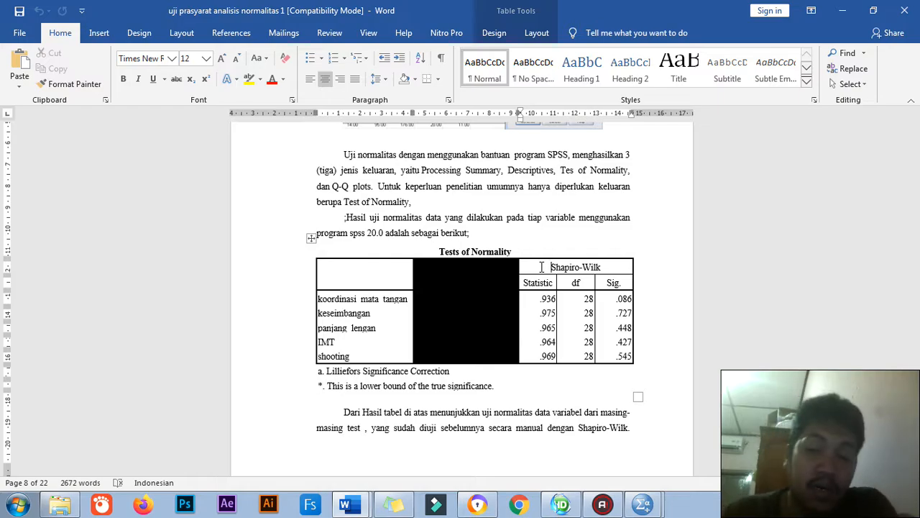
Compare the Kolmogorov-Smirnov and Shapiro-Wilk columns in the SPSS output, and return to the Word document.
mouse_move(649, 507)
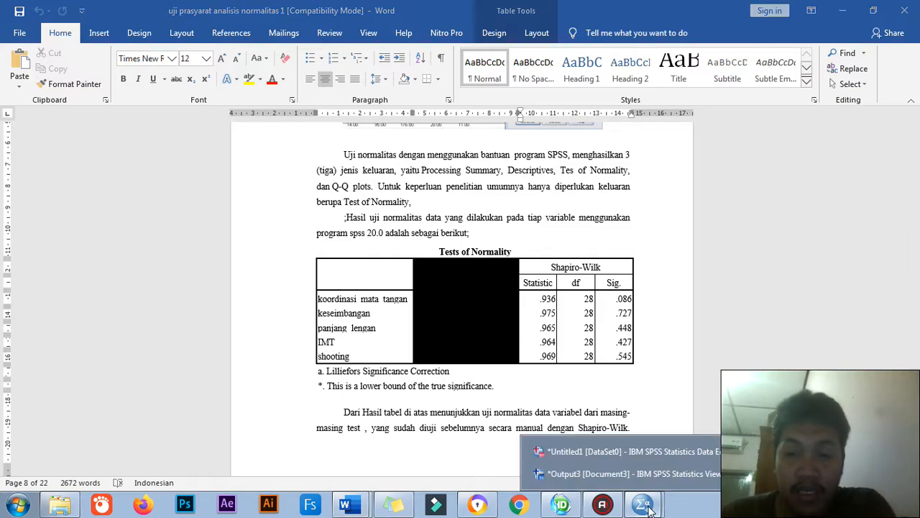
click(630, 473)
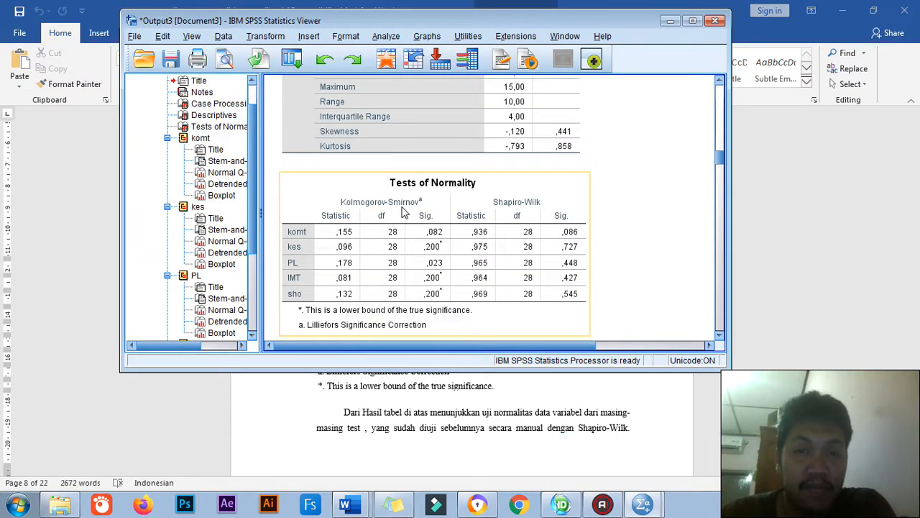
click(612, 88)
click(672, 21)
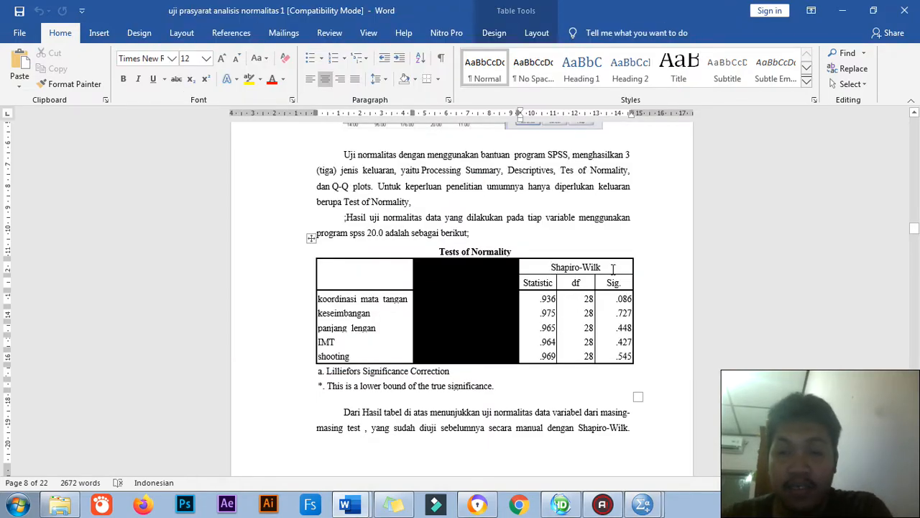
Select the Sig. values of all five variables in Word's Tests of Normality table and read the hypotheses and normality criteria below.
scroll(454, 385, down, 3)
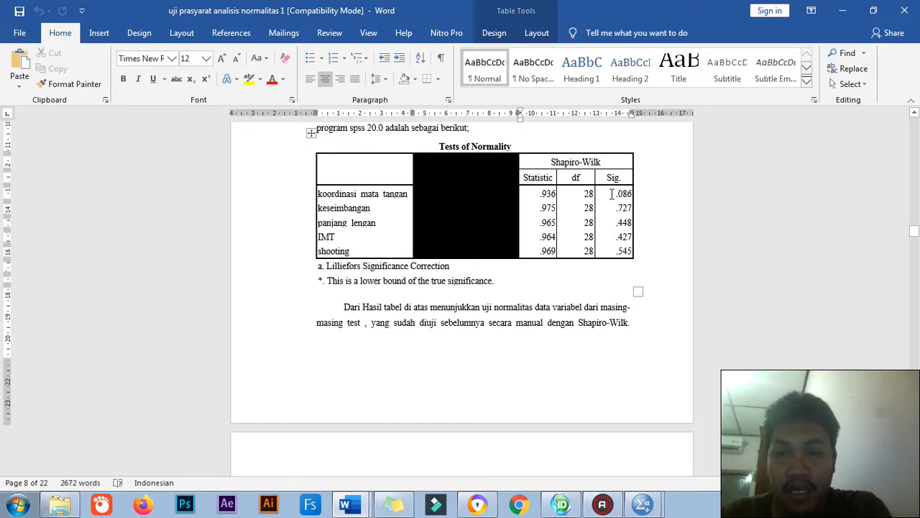
drag(611, 194, 613, 258)
scroll(341, 350, down, 8)
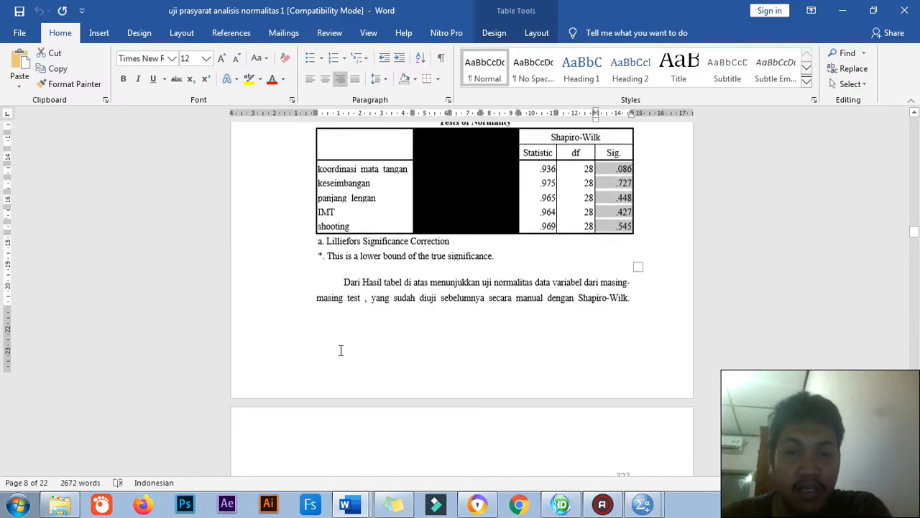
scroll(392, 363, up, 5)
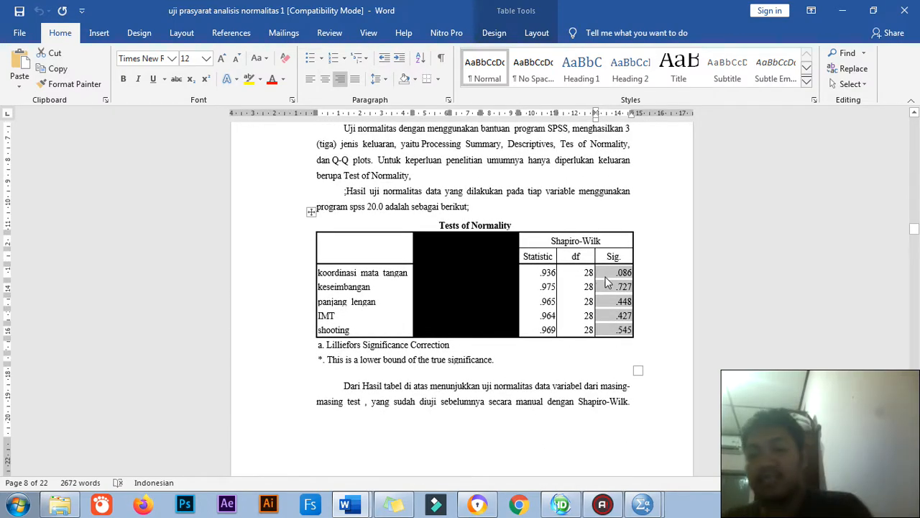
scroll(590, 304, down, 5)
scroll(502, 317, down, 4)
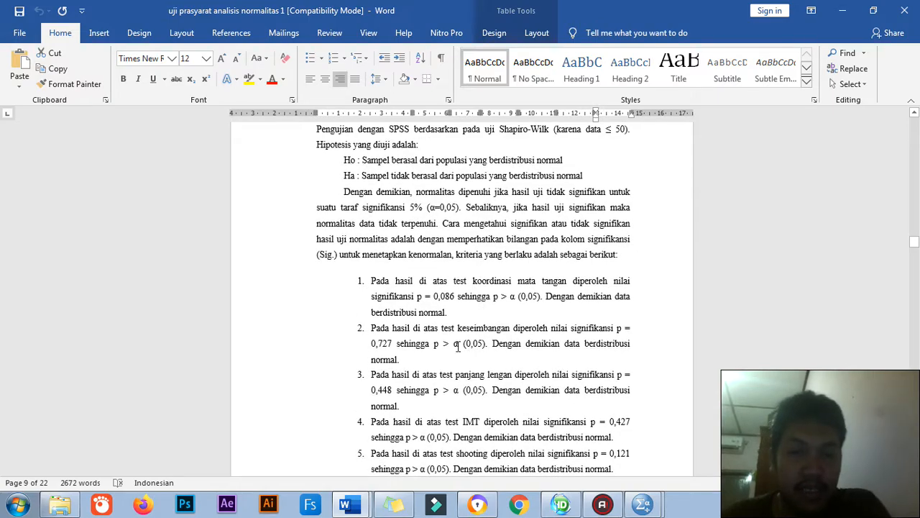
Compare the Shapiro-Wilk Sig. values in the Tests of Normality table with the hypotheses, 5% criterion and numbered conclusions on the following page.
scroll(373, 265, up, 2)
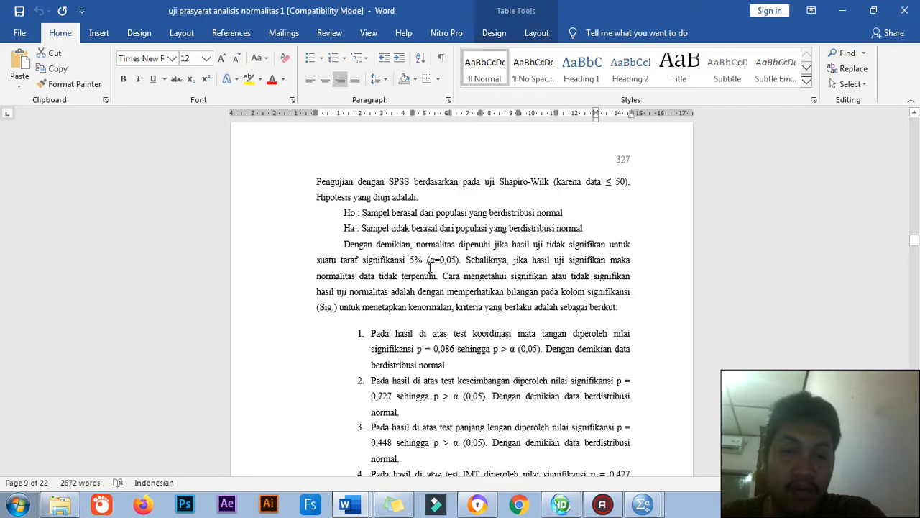
scroll(475, 263, down, 2)
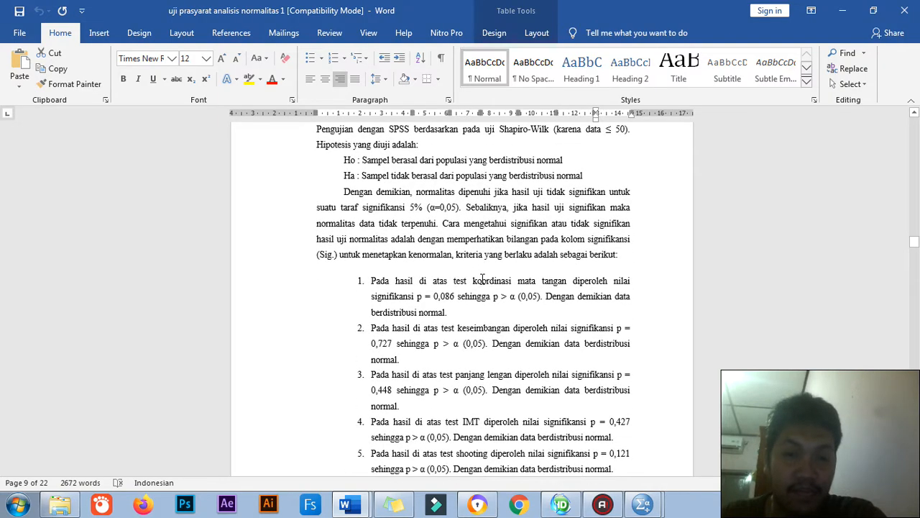
scroll(501, 264, up, 6)
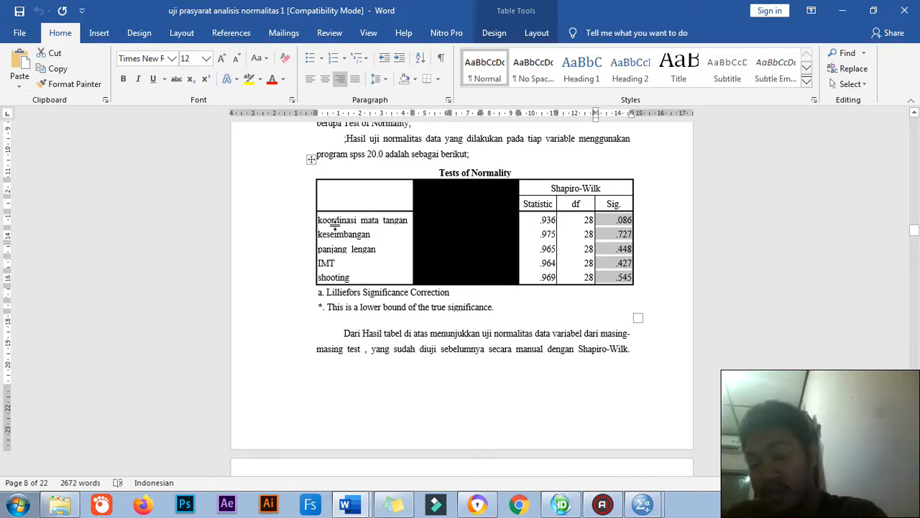
scroll(576, 223, down, 3)
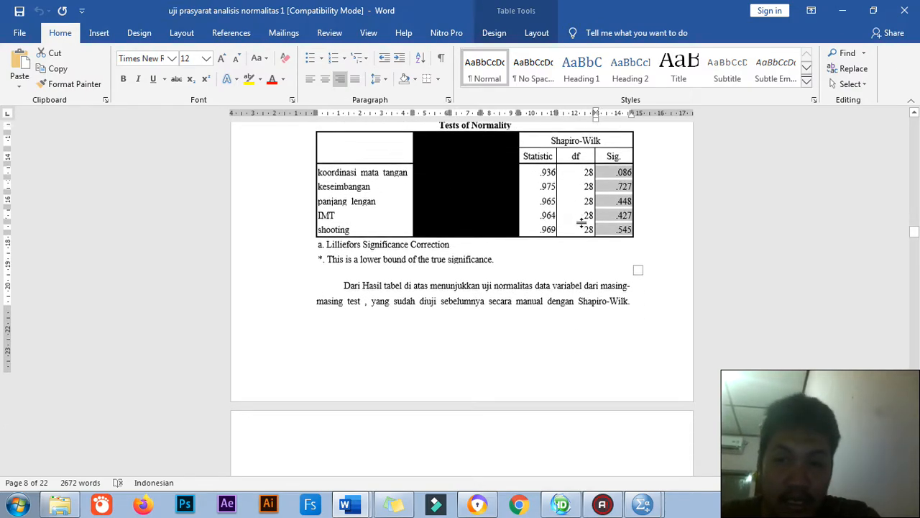
scroll(493, 292, up, 3)
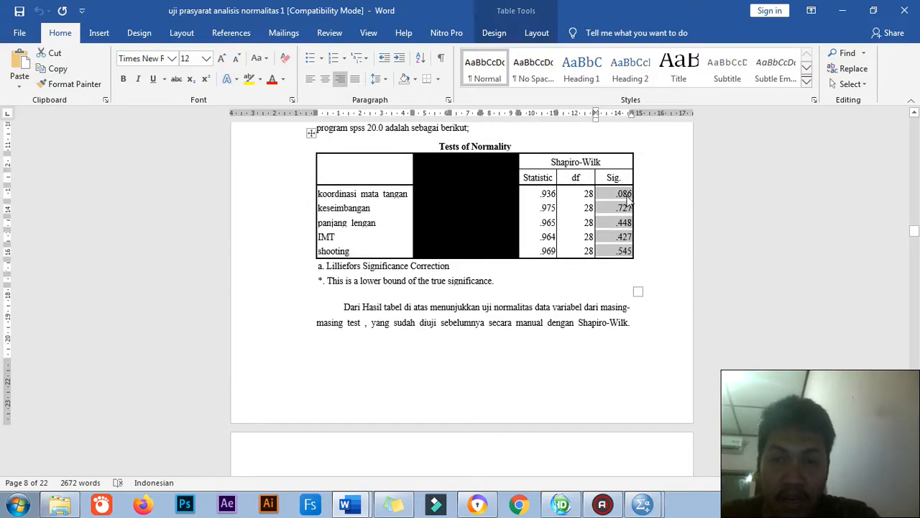
scroll(567, 289, down, 2)
scroll(566, 289, down, 4)
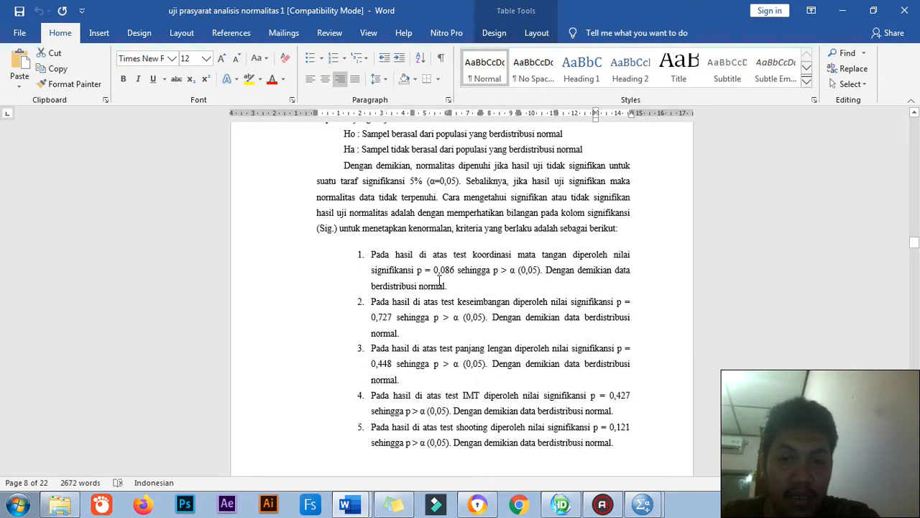
Highlight "= 0,086 sehingga p > α (0,05)" in the koordinasi mata tangan conclusion, clear the selection, and read the other four variables' conclusions.
drag(432, 269, 535, 277)
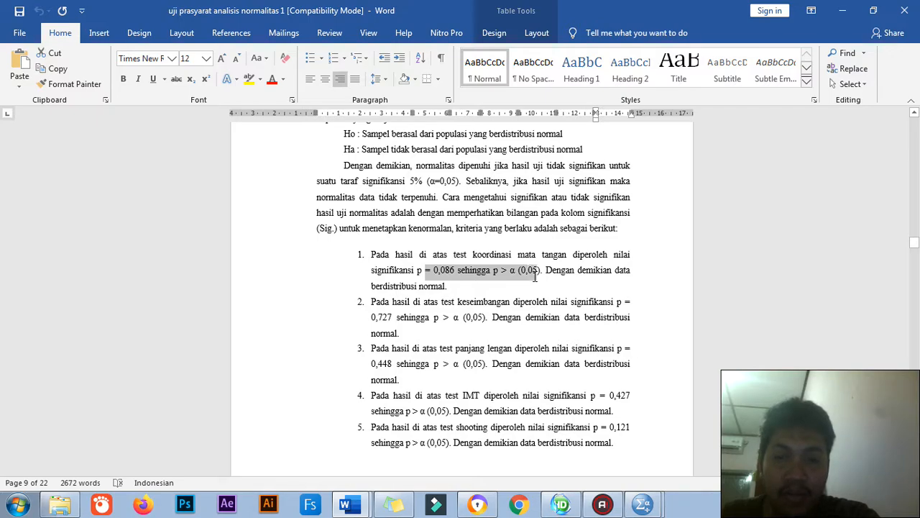
mouse_move(535, 277)
mouse_down()
mouse_move(543, 274)
mouse_move(540, 286)
mouse_move(539, 274)
mouse_up()
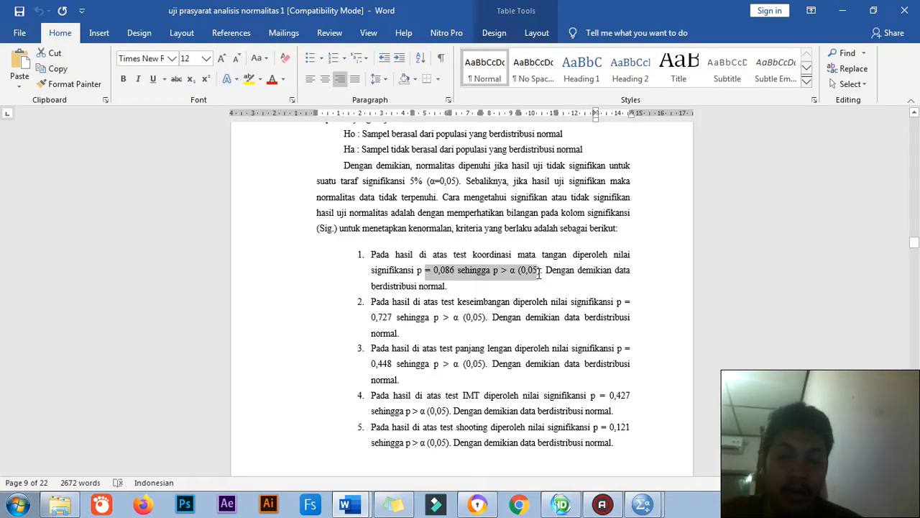
drag(540, 277, 541, 276)
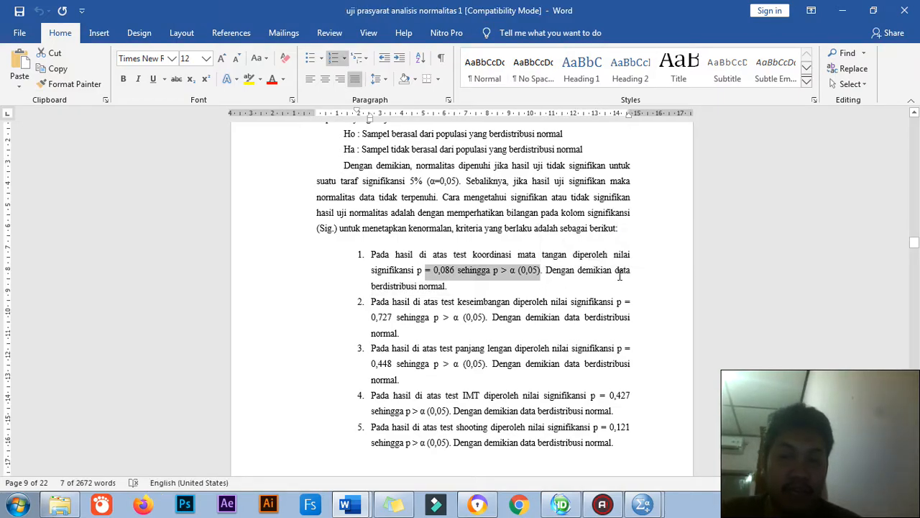
click(620, 271)
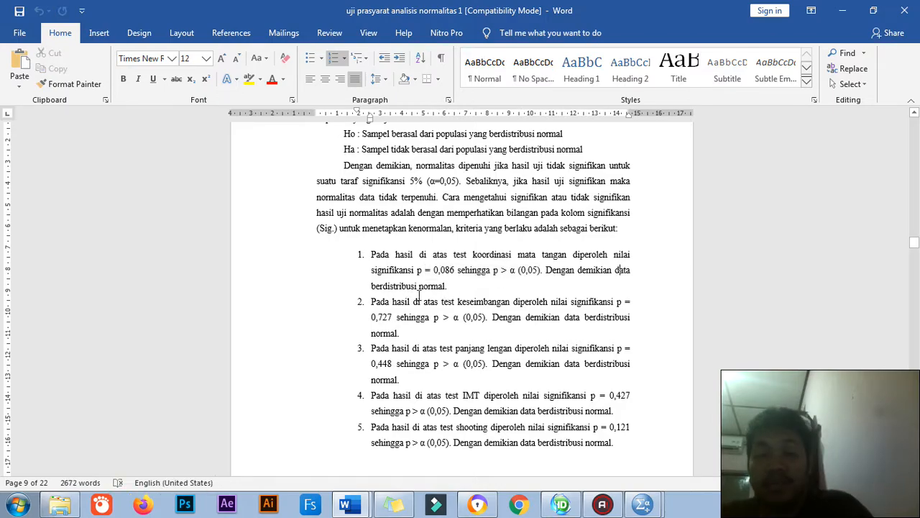
scroll(414, 299, down, 2)
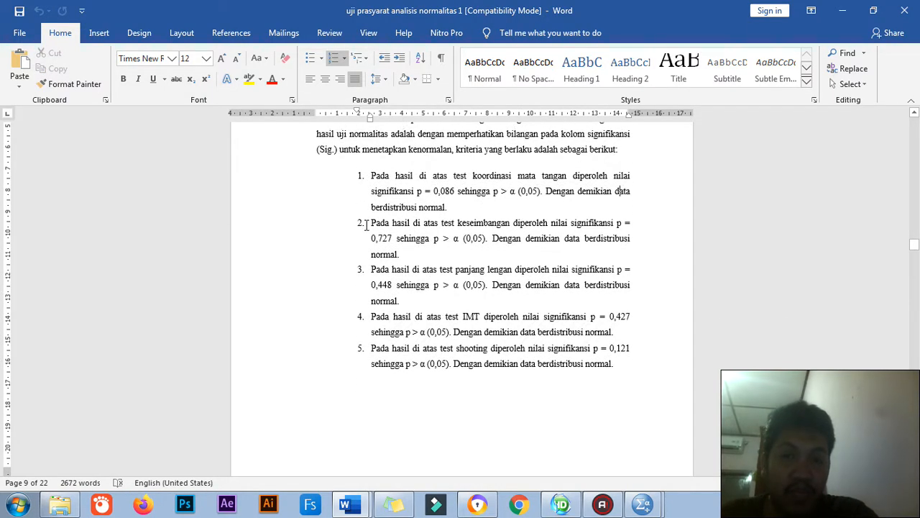
scroll(444, 230, up, 1)
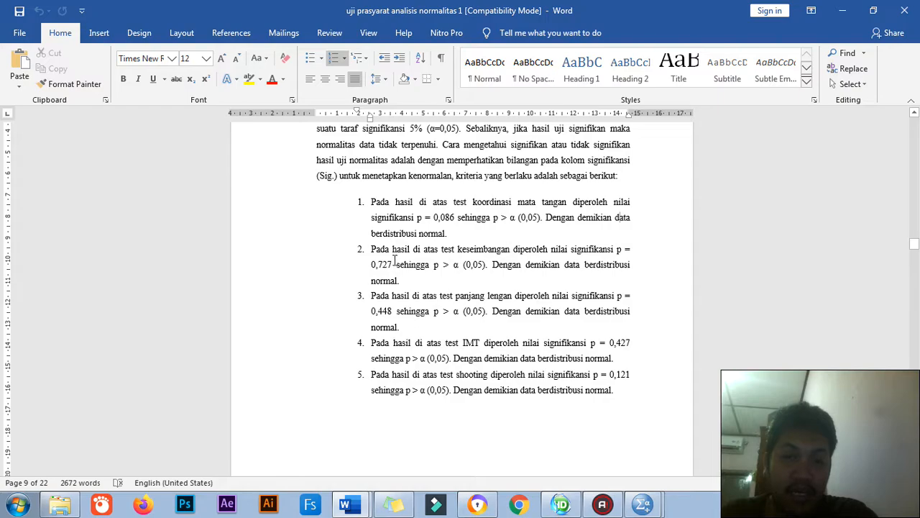
scroll(424, 256, down, 2)
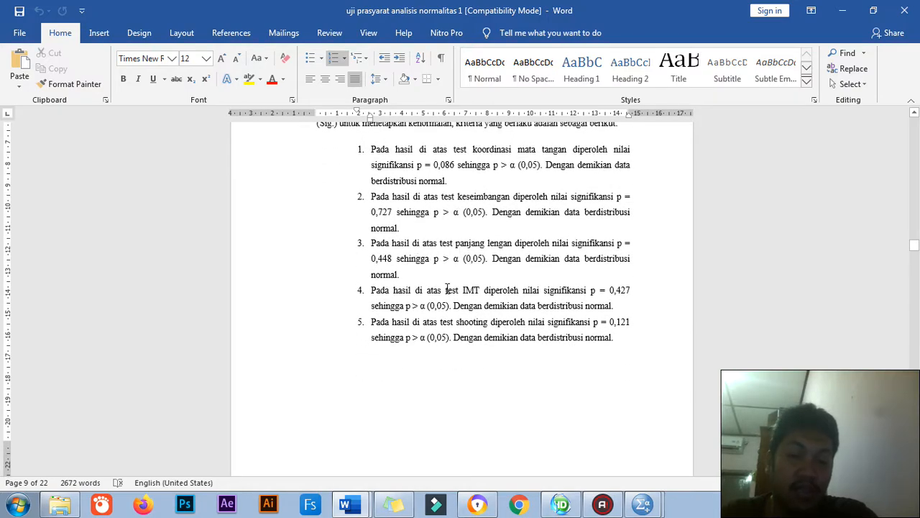
Go back through the Uji Normalitas instructions to the Data table and examine the scores of the five variables from row 1.
scroll(439, 287, down, 8)
scroll(443, 326, up, 5)
scroll(442, 326, up, 15)
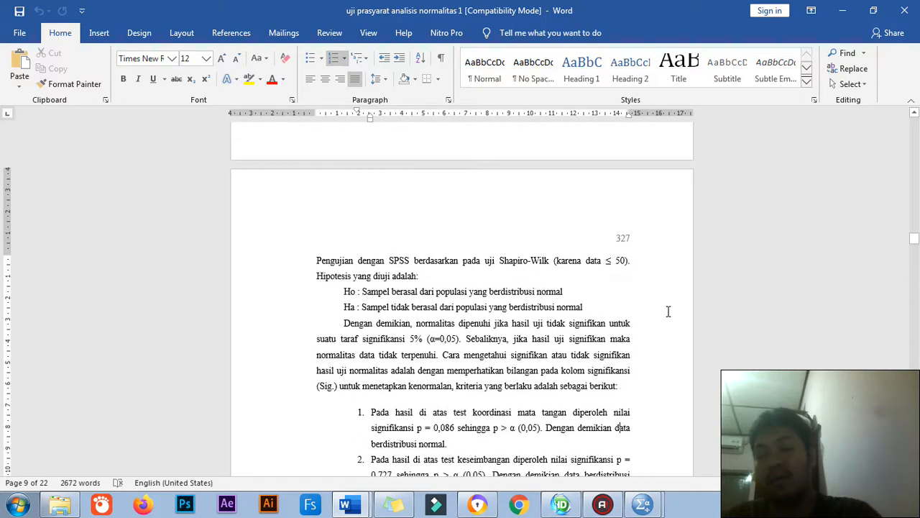
scroll(528, 260, up, 20)
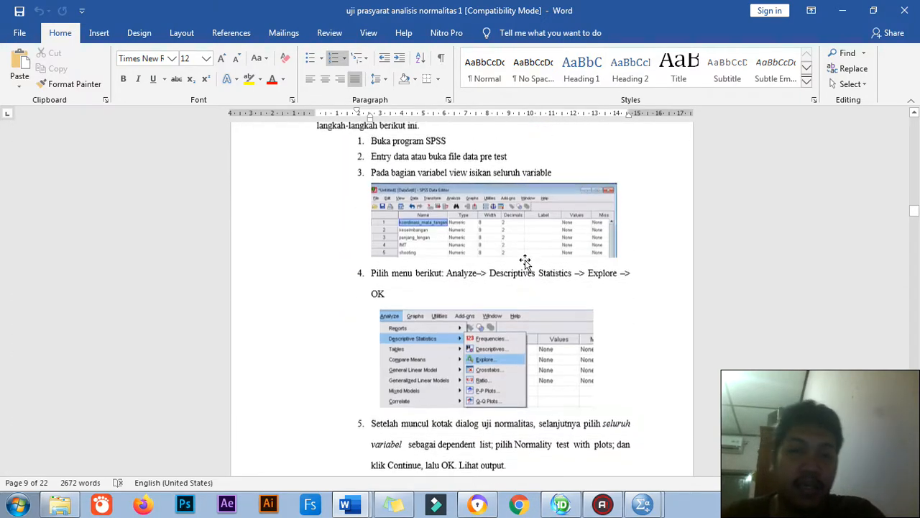
scroll(525, 262, up, 5)
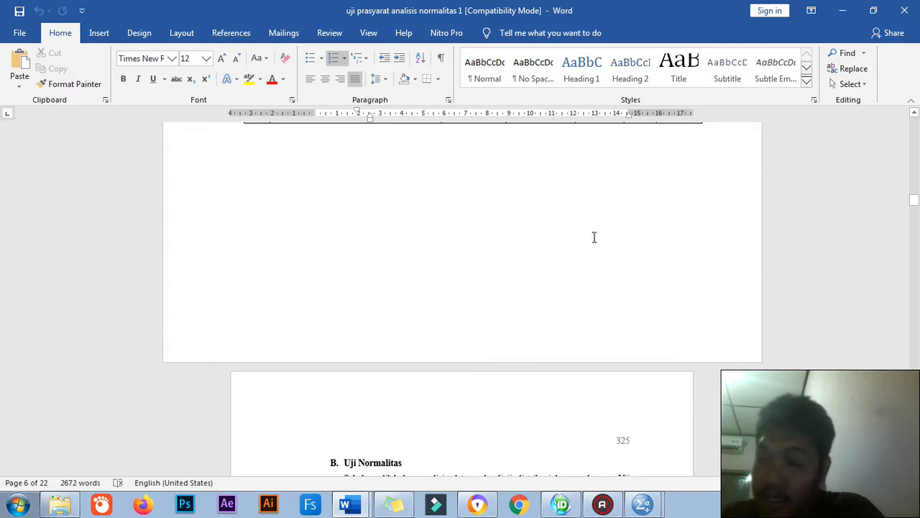
scroll(532, 275, down, 20)
scroll(532, 275, up, 12)
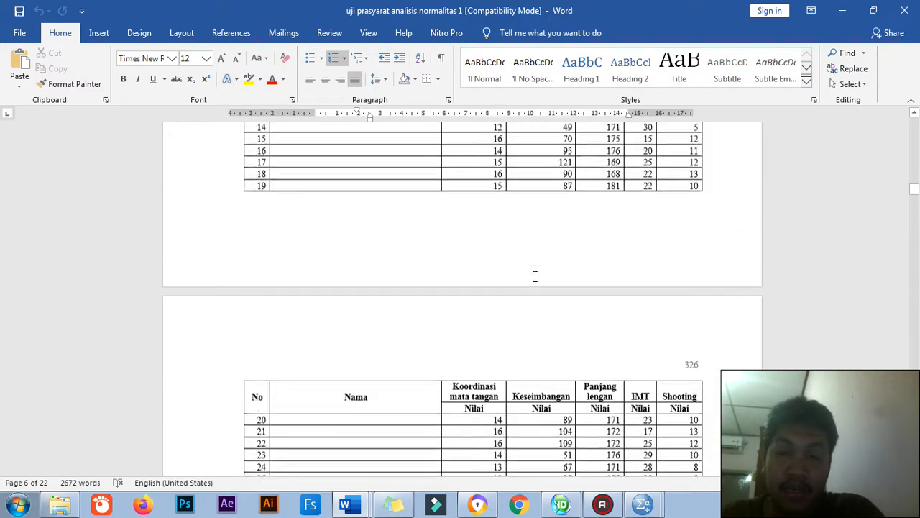
scroll(533, 276, down, 5)
scroll(534, 276, down, 6)
scroll(534, 276, up, 15)
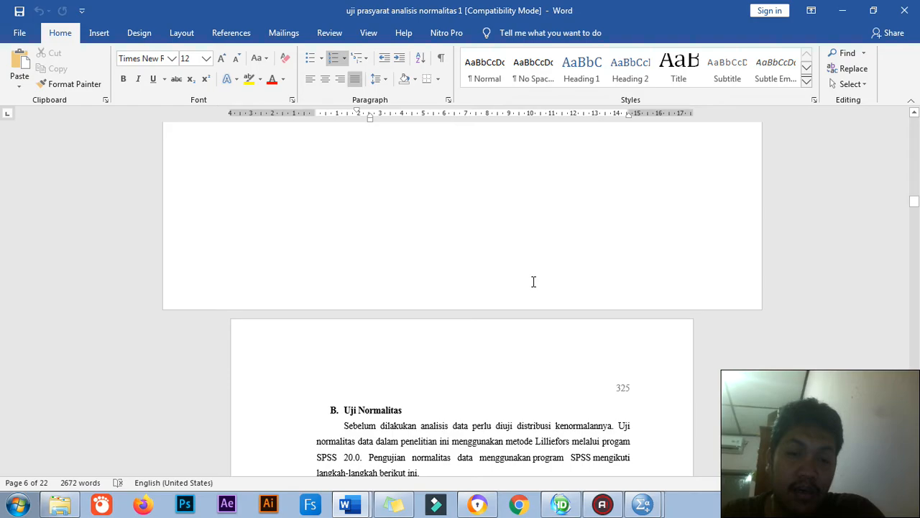
scroll(534, 282, down, 1)
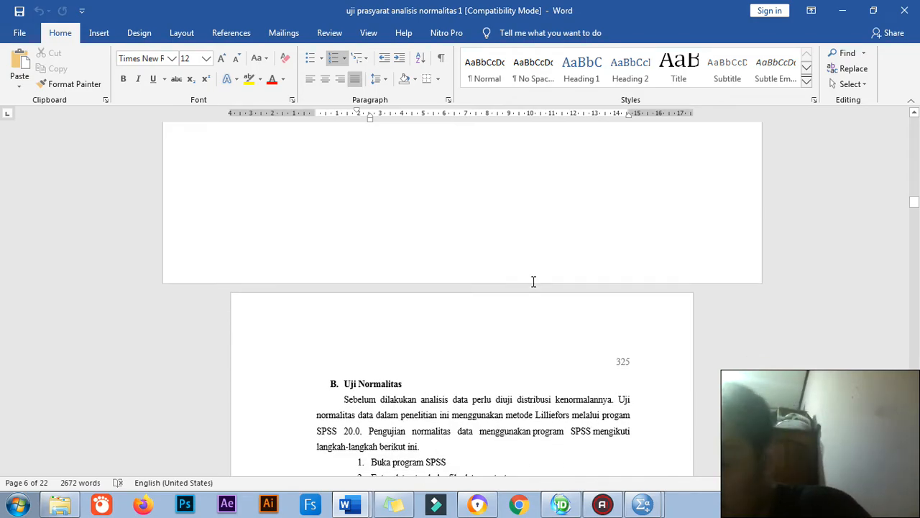
scroll(539, 266, up, 15)
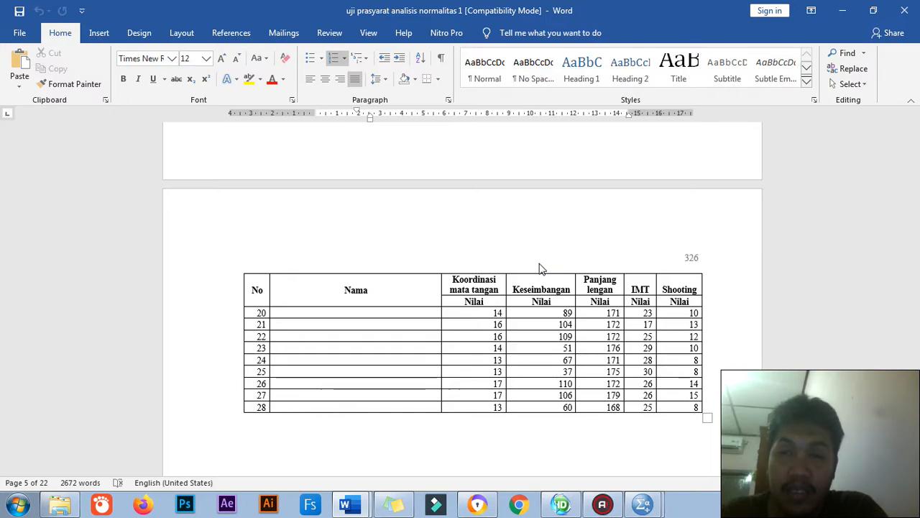
scroll(539, 268, up, 10)
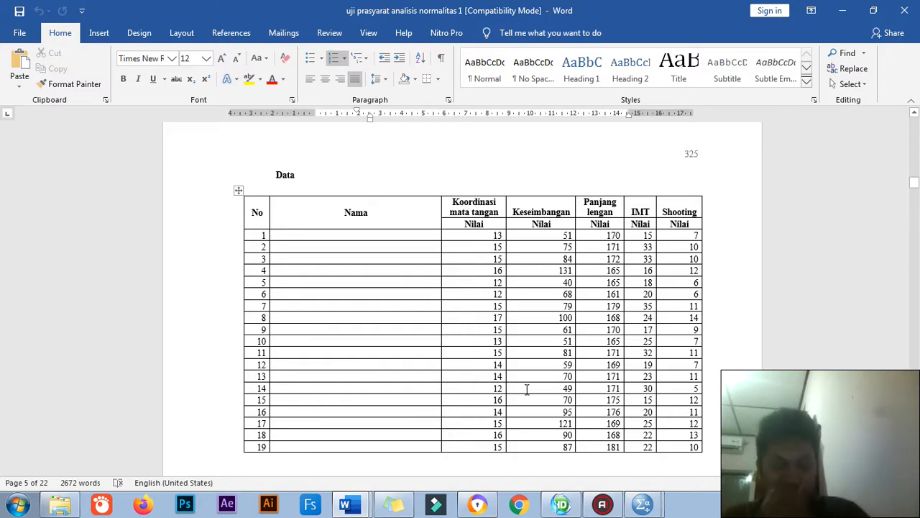
Try replacing the Koordinasi mata tangan score in row 6 of the Data table with 14, and undo the replacement.
drag(478, 294, 503, 296)
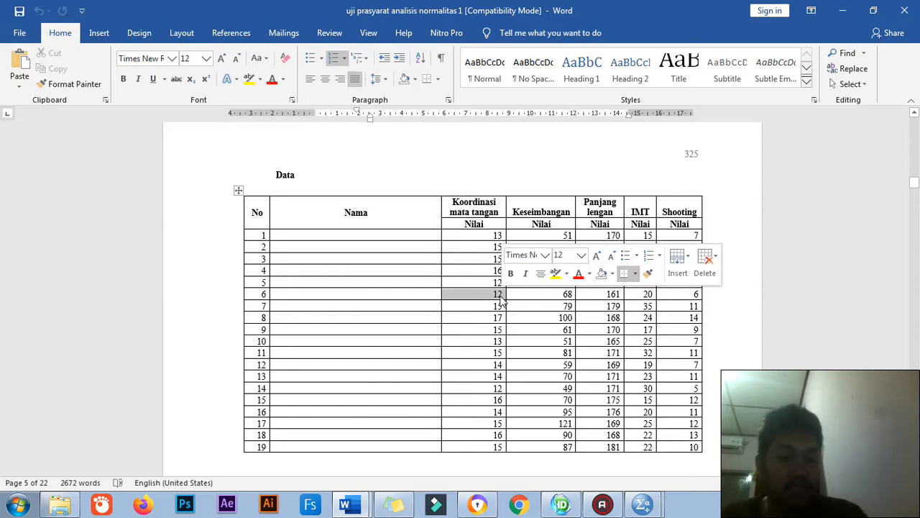
click(501, 300)
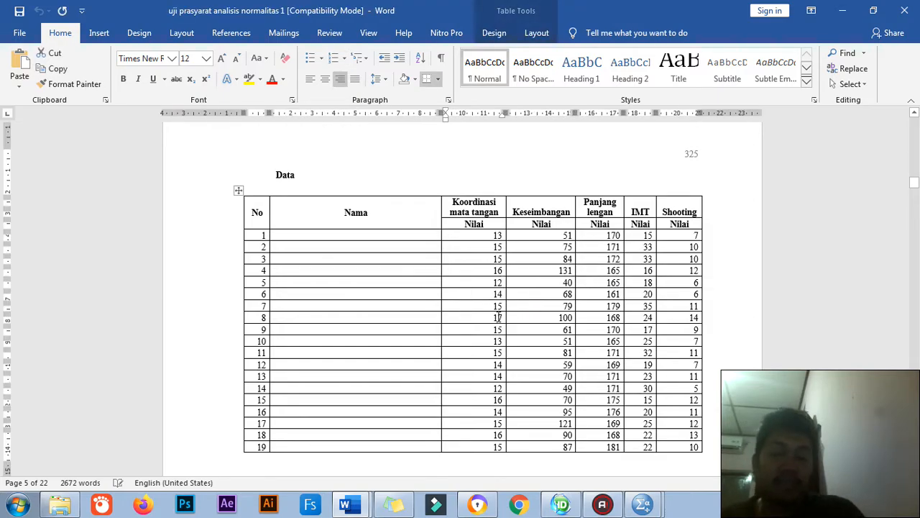
text(14)
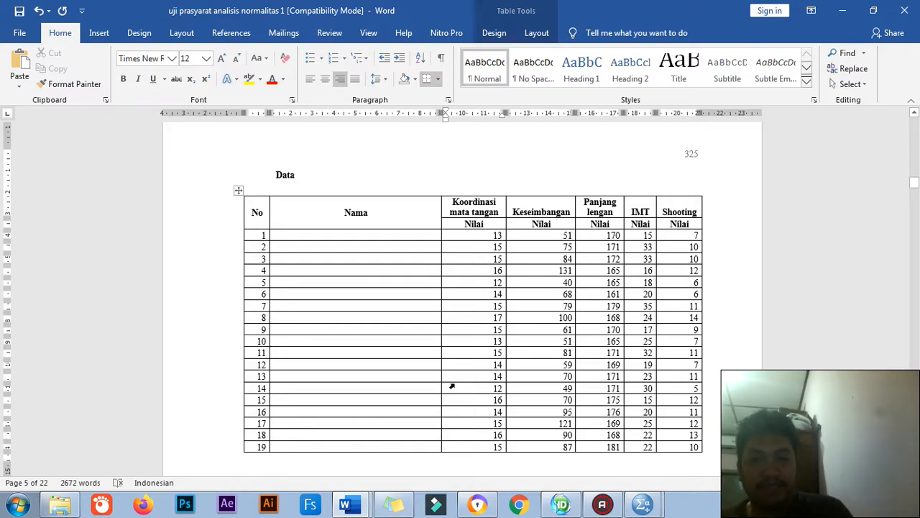
key(ctrl+z)
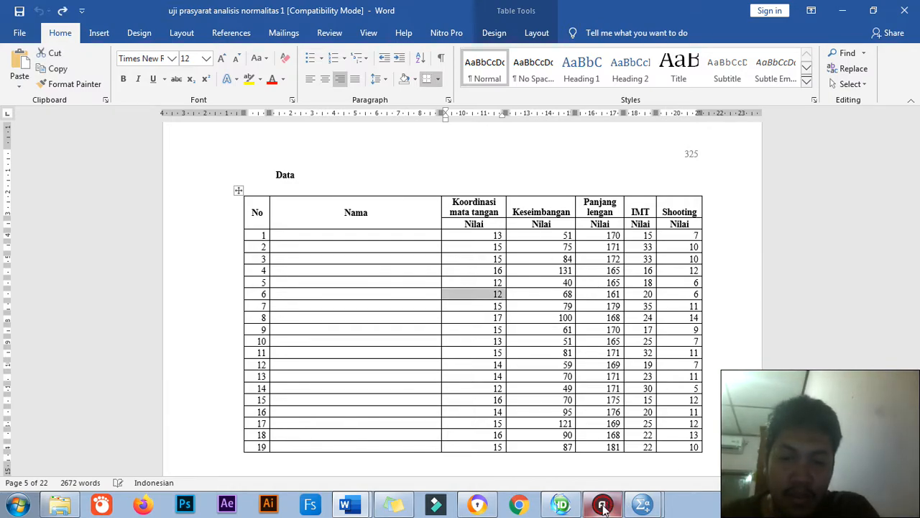